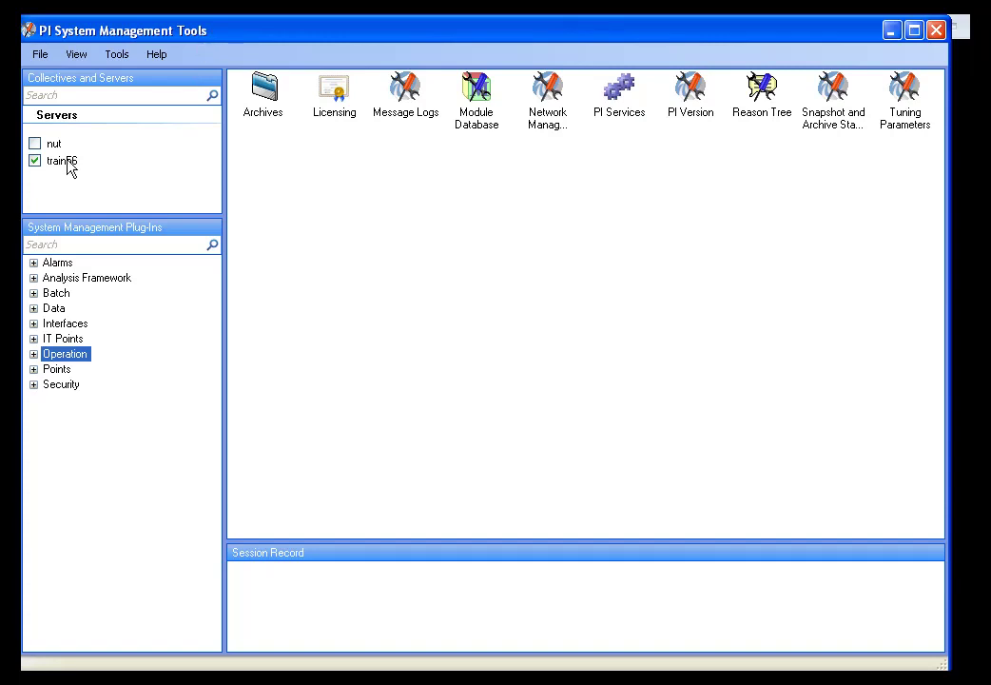
Step: Open the Module Database plug-in for the train56 server from the Operation group
left_click(63, 161)
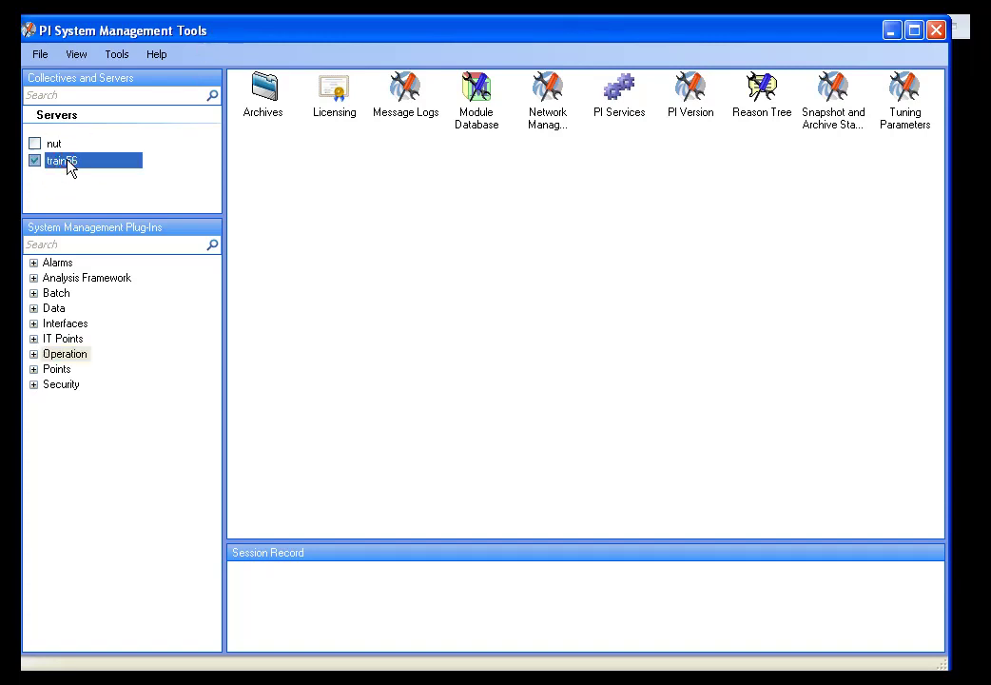
left_click(33, 354)
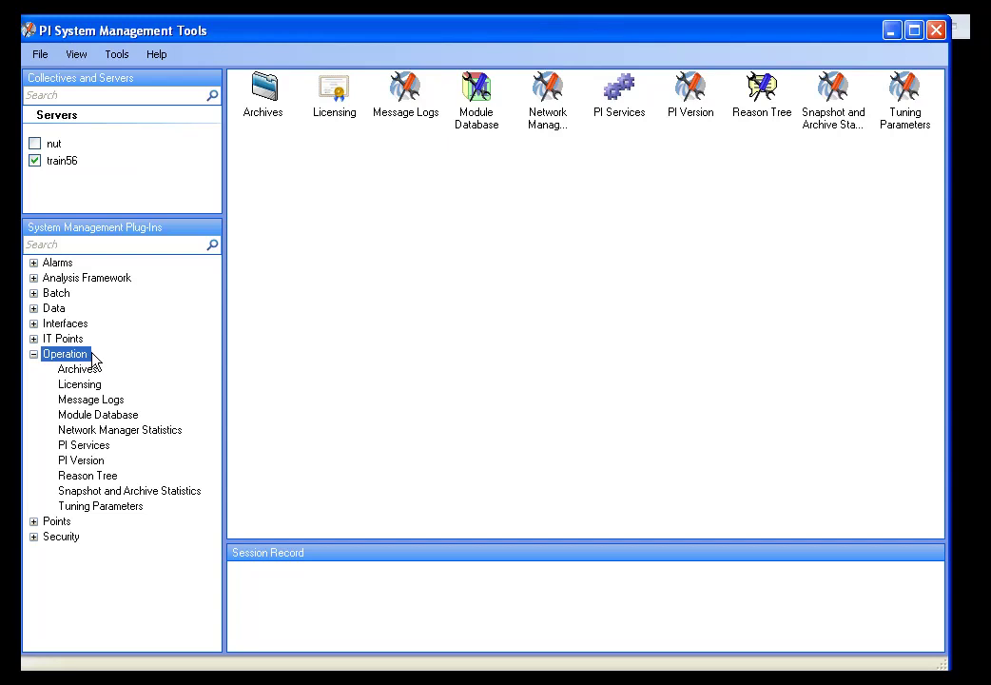
left_click(108, 415)
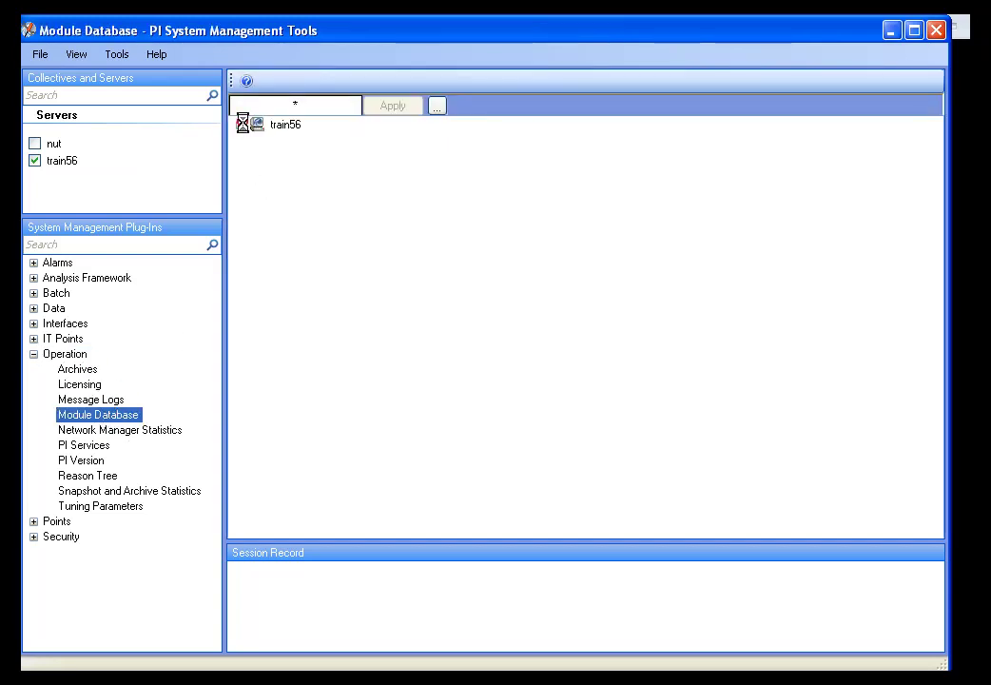
Step: Expand the Modules branch and browse HeadingSets, Modules and the %OSI module
left_click(257, 157)
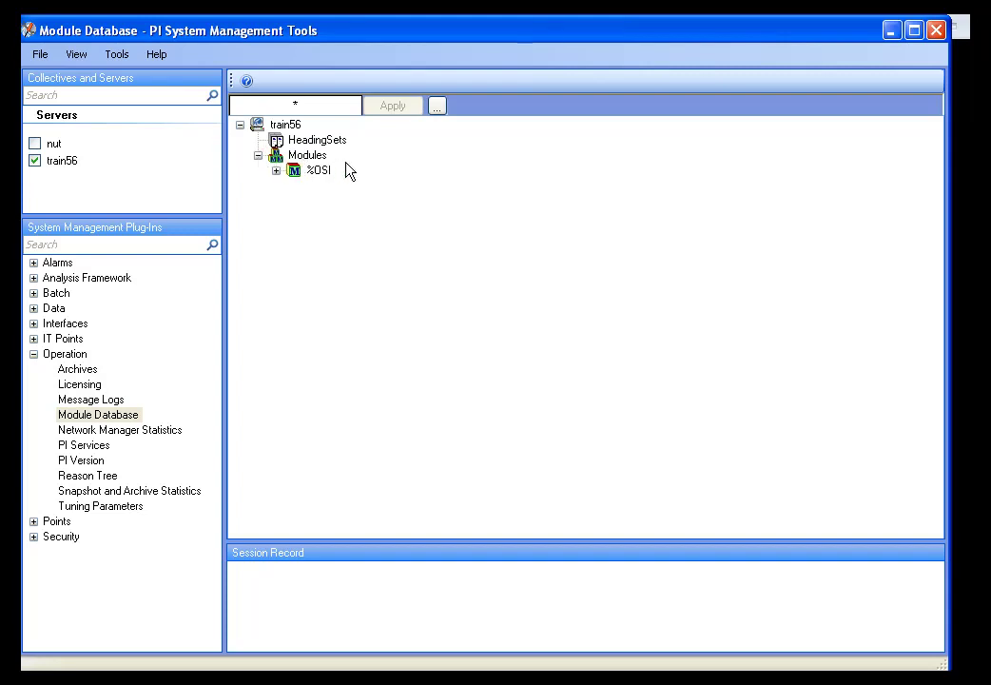
left_click(312, 141)
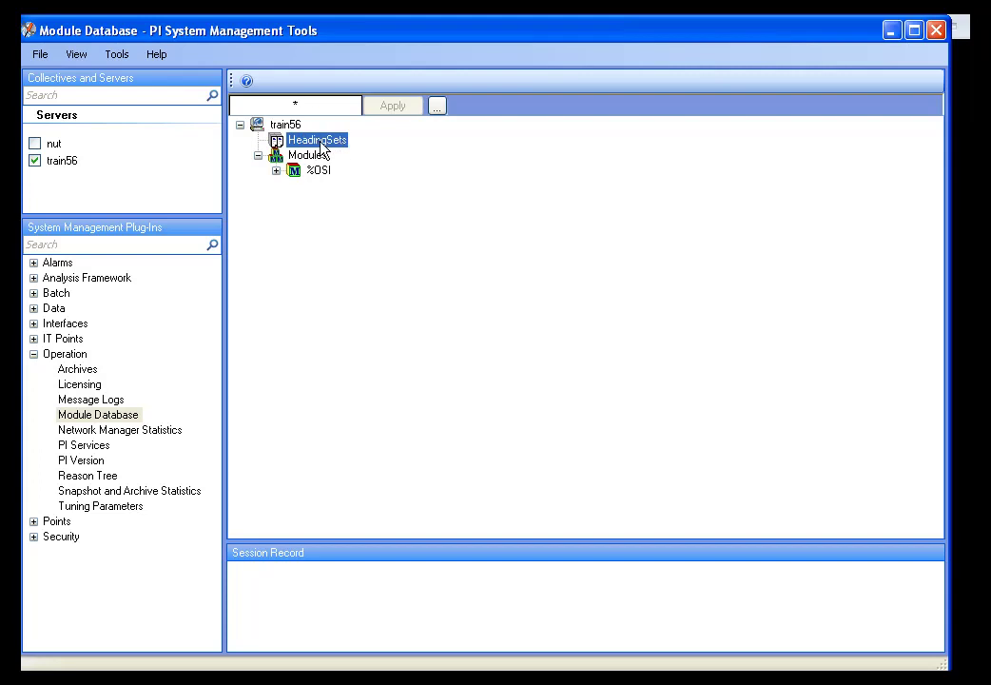
left_click(310, 157)
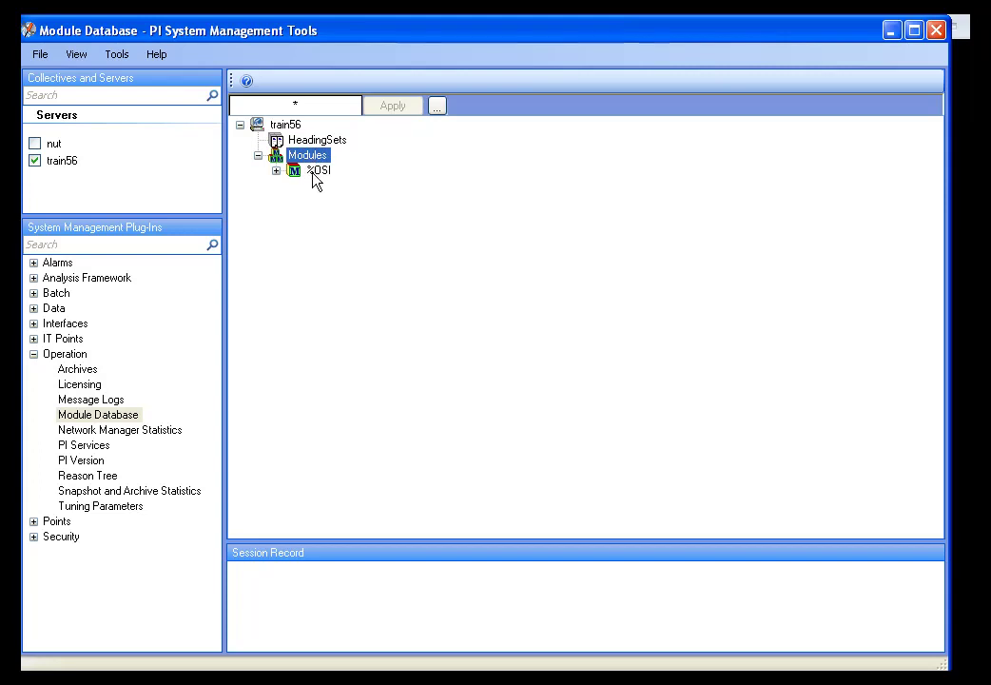
left_click(320, 177)
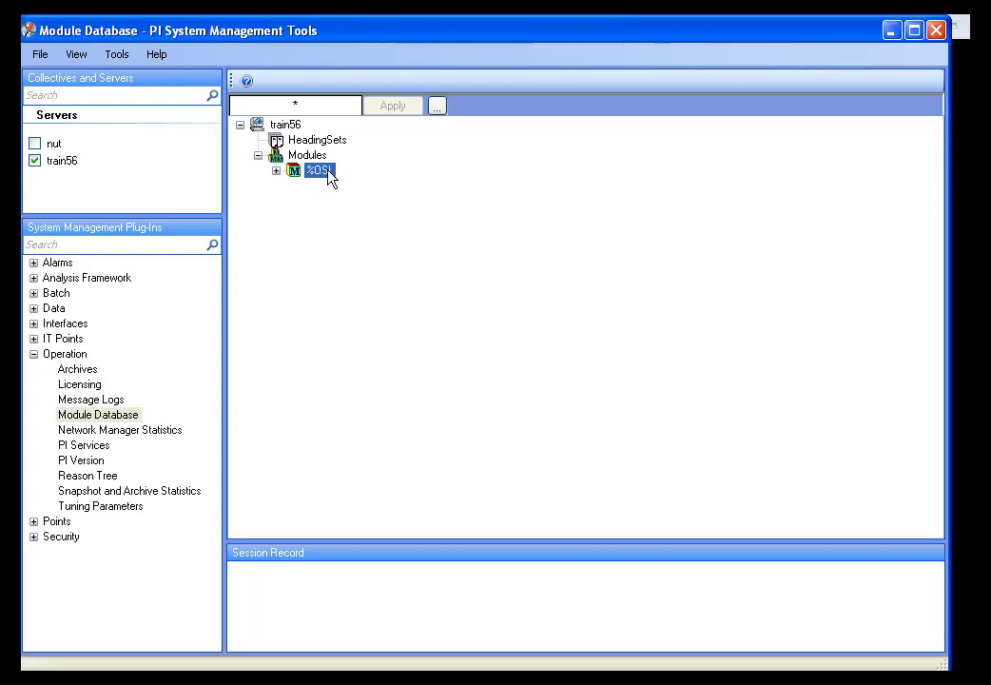
left_click(309, 157)
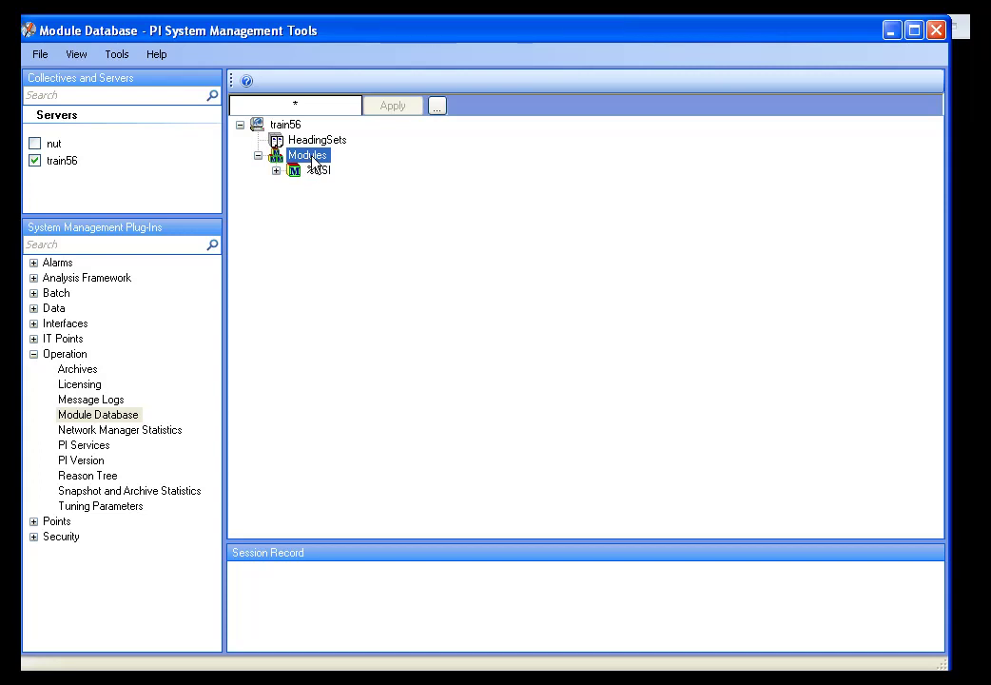
Step: Create a new module named 'My Company' directly under Modules
right_click(313, 160)
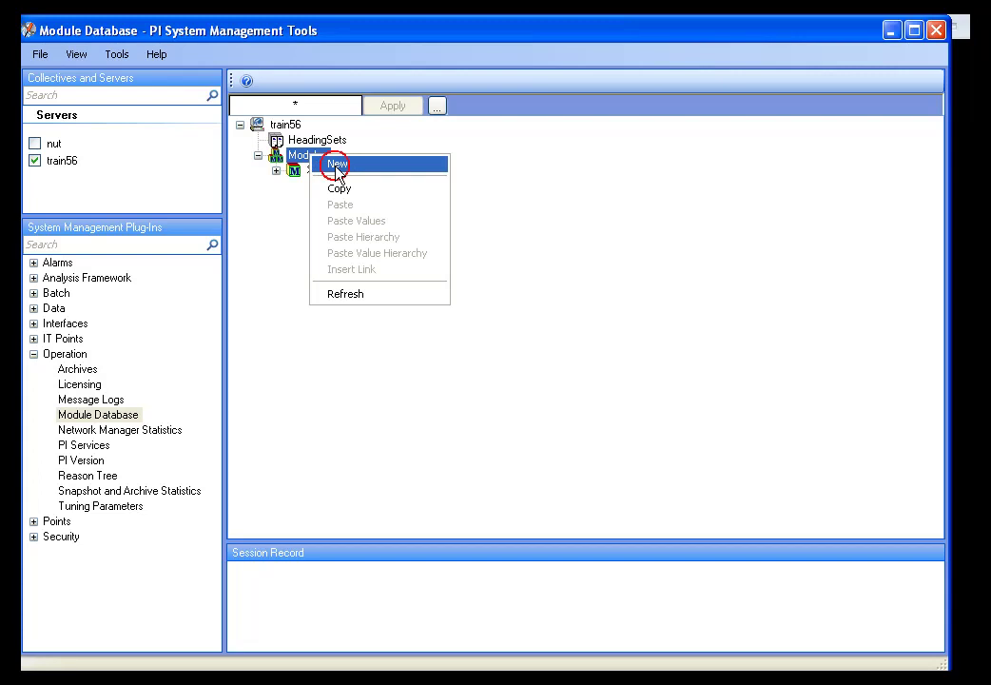
left_click(337, 169)
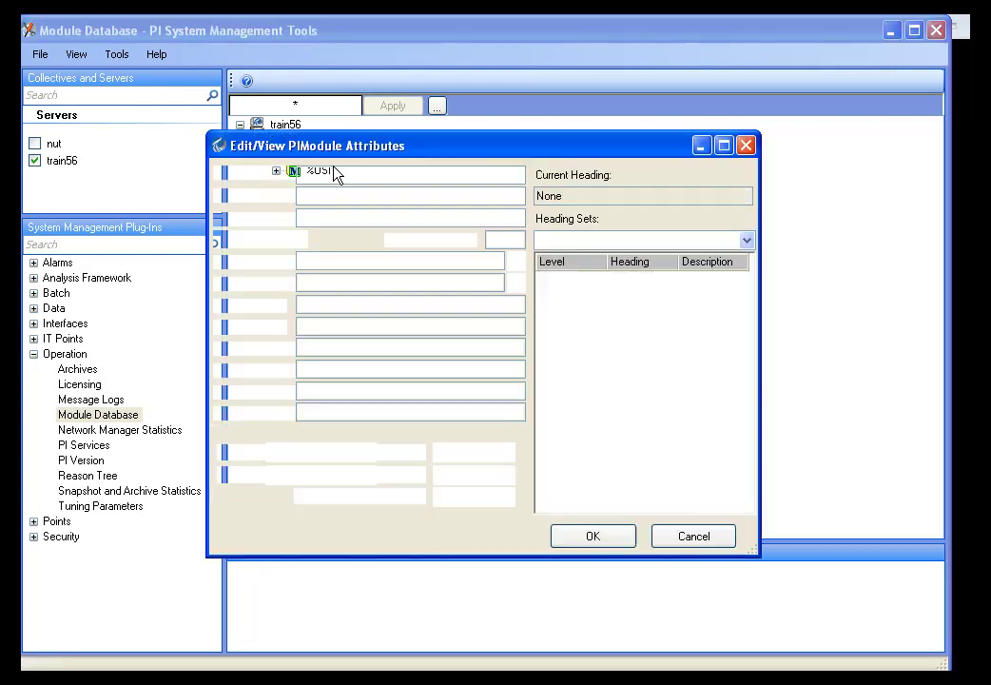
left_click_drag(376, 155, 233, 154)
left_click(337, 149)
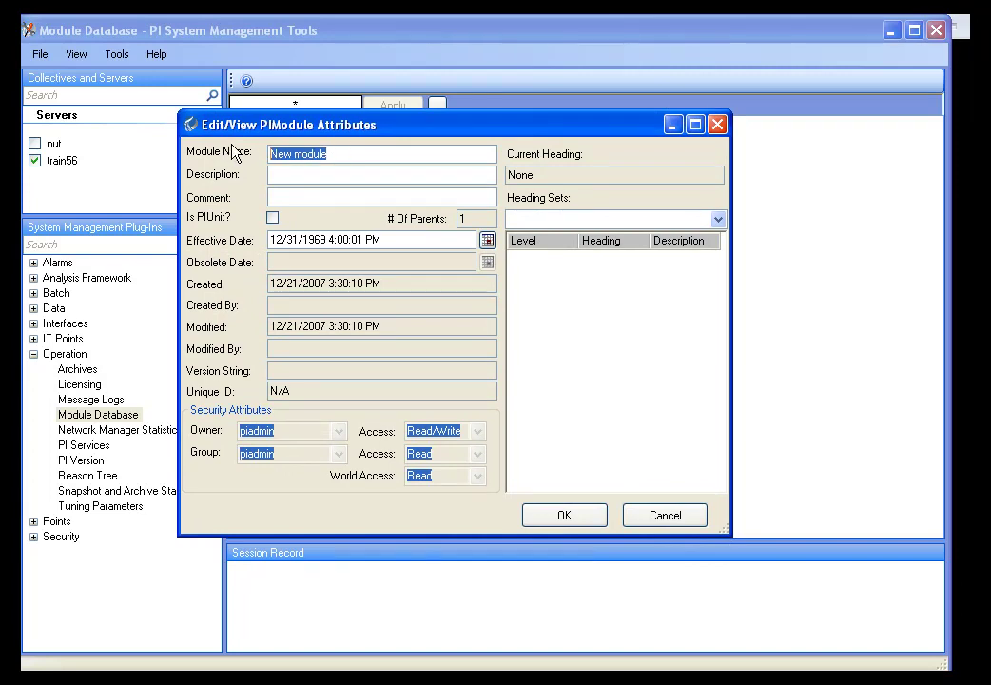
type("My Co")
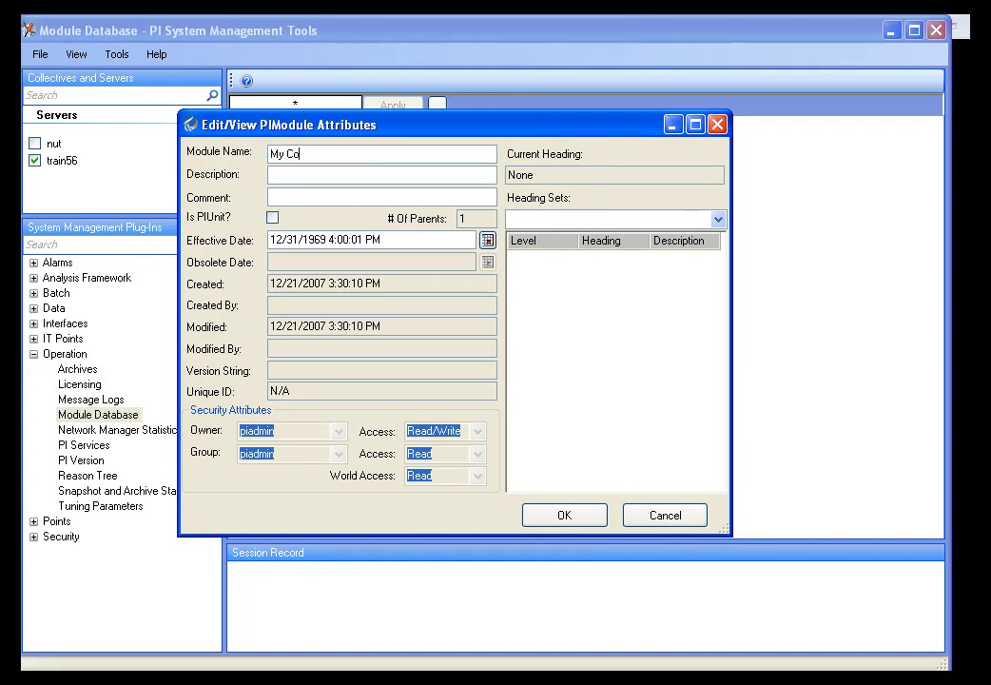
type("mpany")
left_click(347, 154)
left_click(304, 197)
left_click(575, 529)
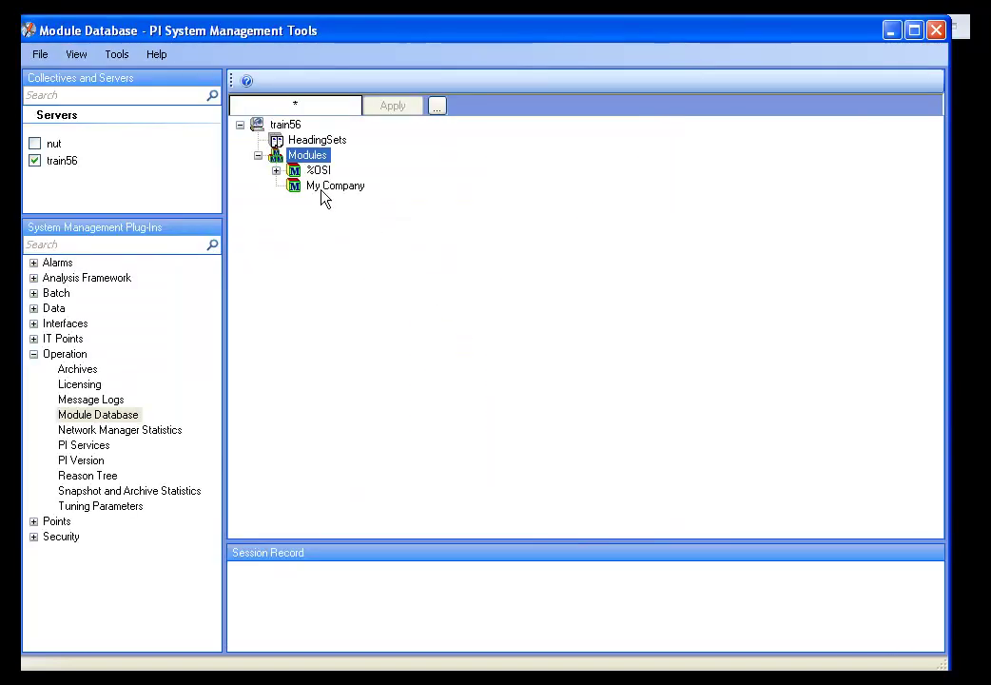
Step: Add a child module 'Production Line 1' under My Company and expand My Company
left_click(351, 190)
right_click(337, 190)
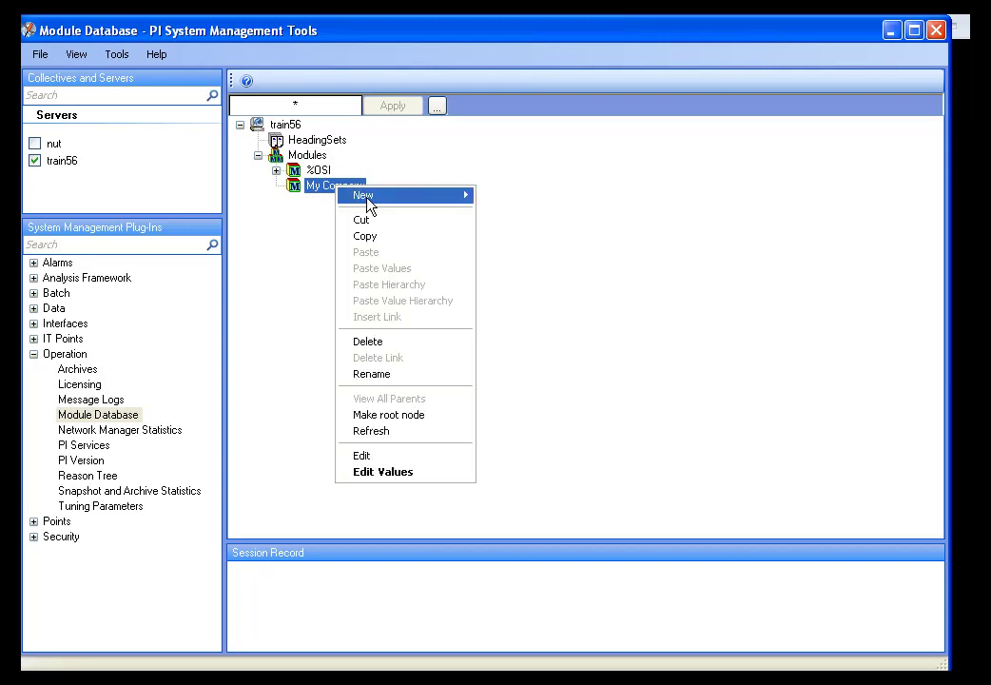
mouse_move(367, 204)
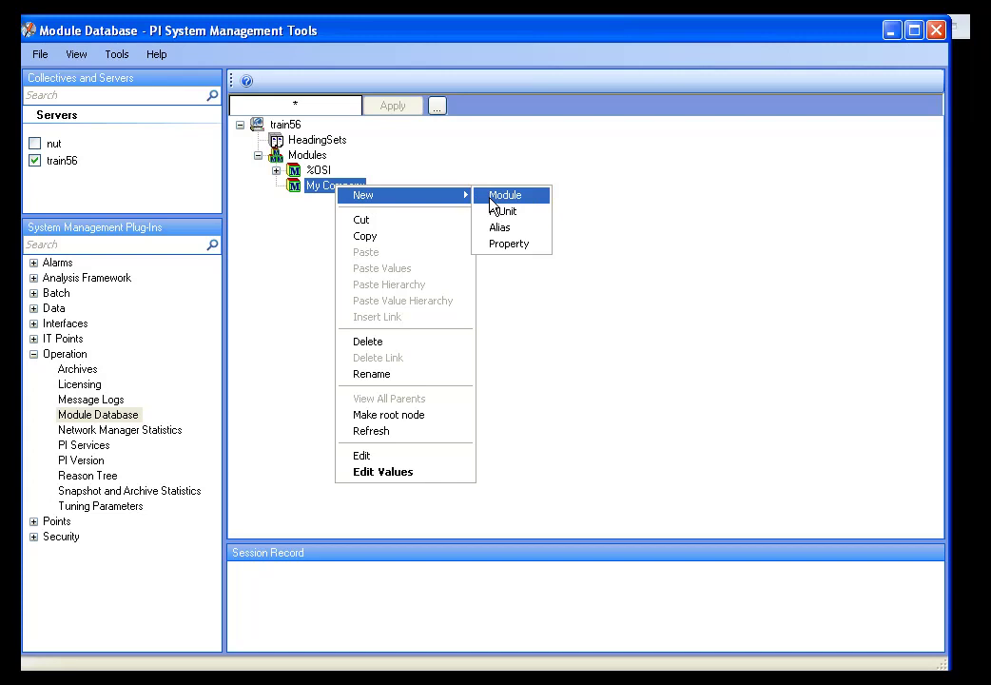
left_click(501, 196)
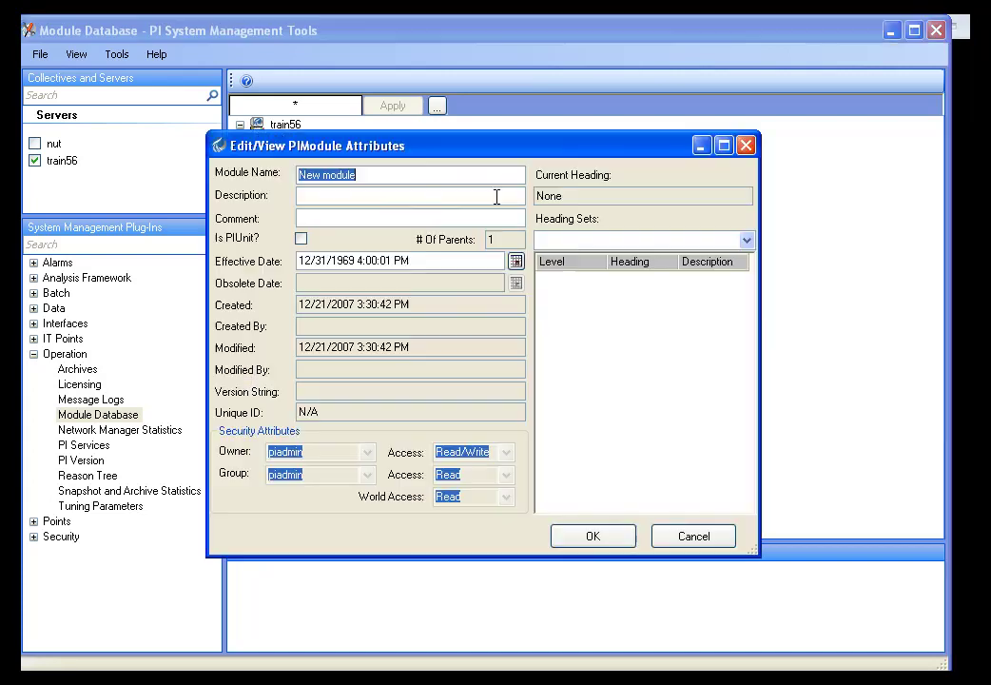
type("Pr")
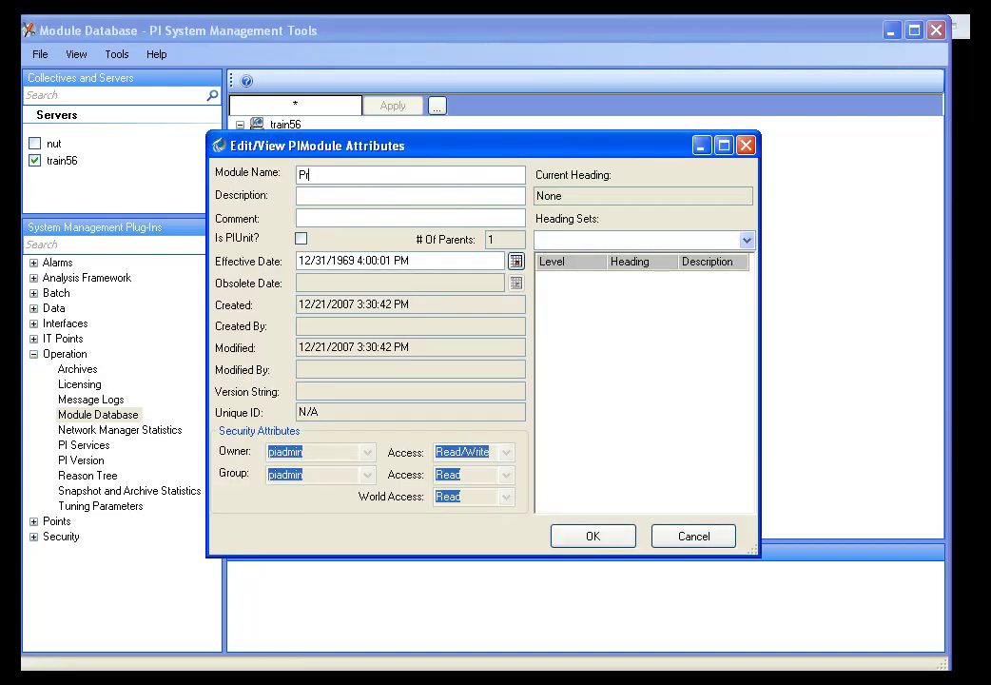
type("oduction Line 1")
left_click(593, 536)
left_click(276, 186)
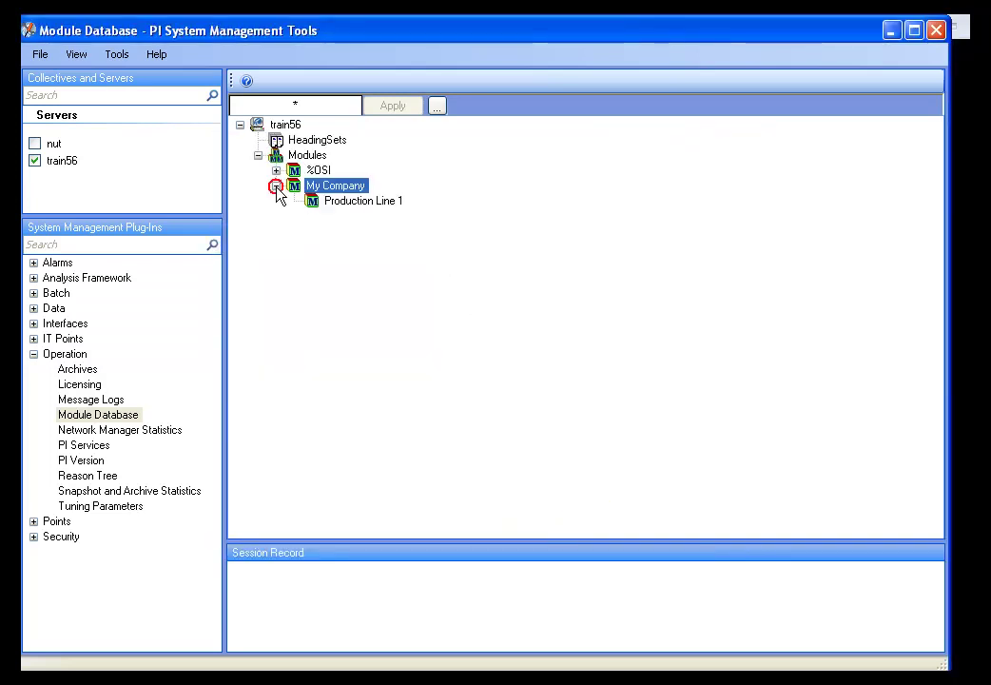
Step: Add a child module 'Press 23' under Production Line 1, then expand and select it
left_click(327, 204)
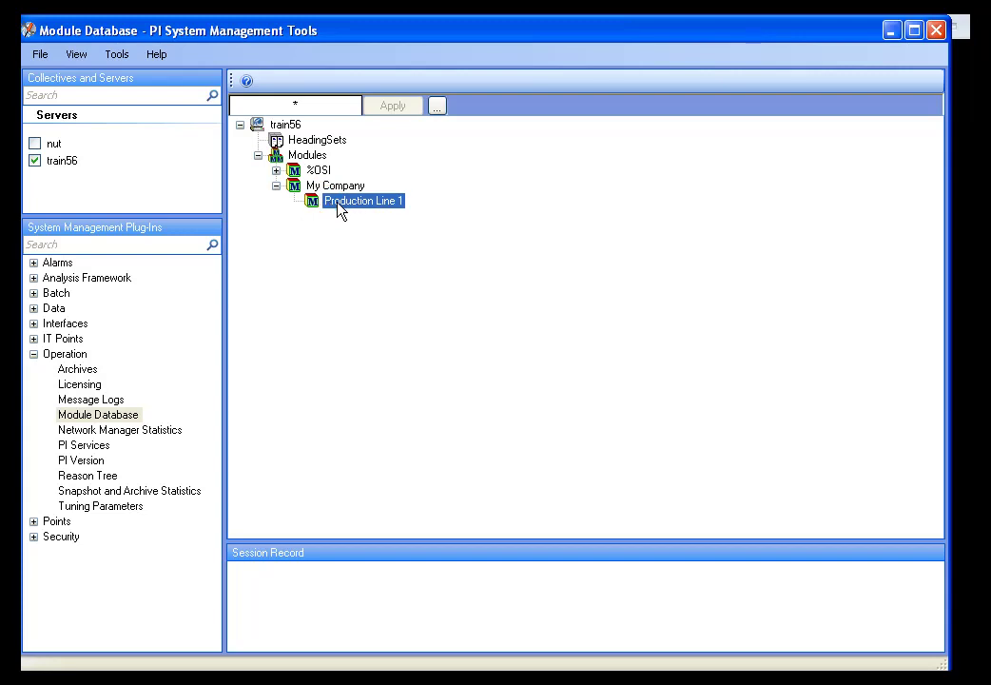
right_click(341, 203)
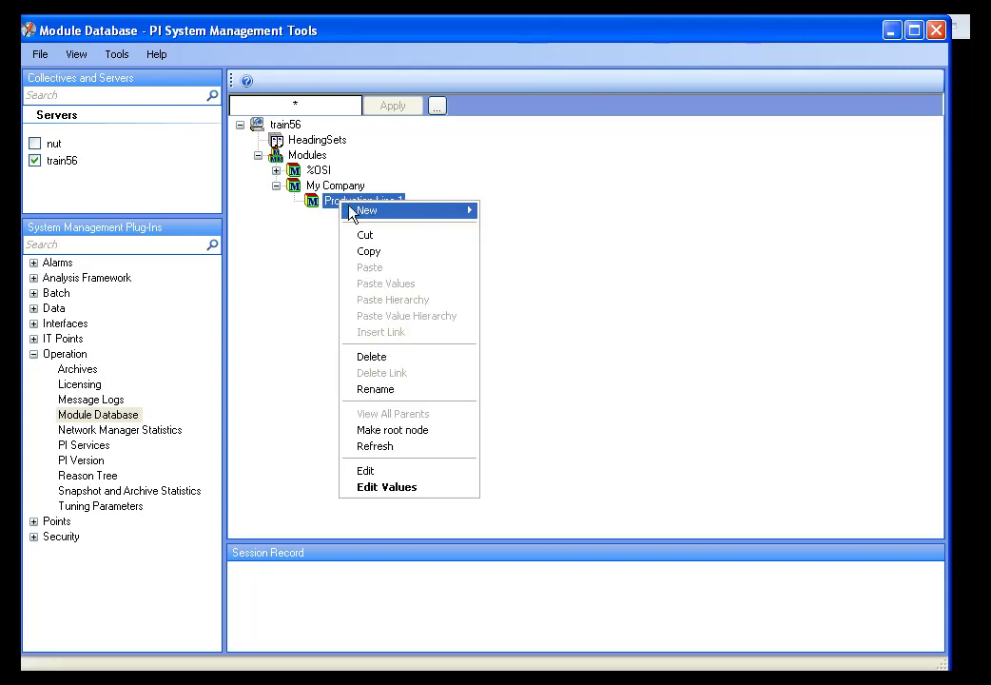
mouse_move(359, 216)
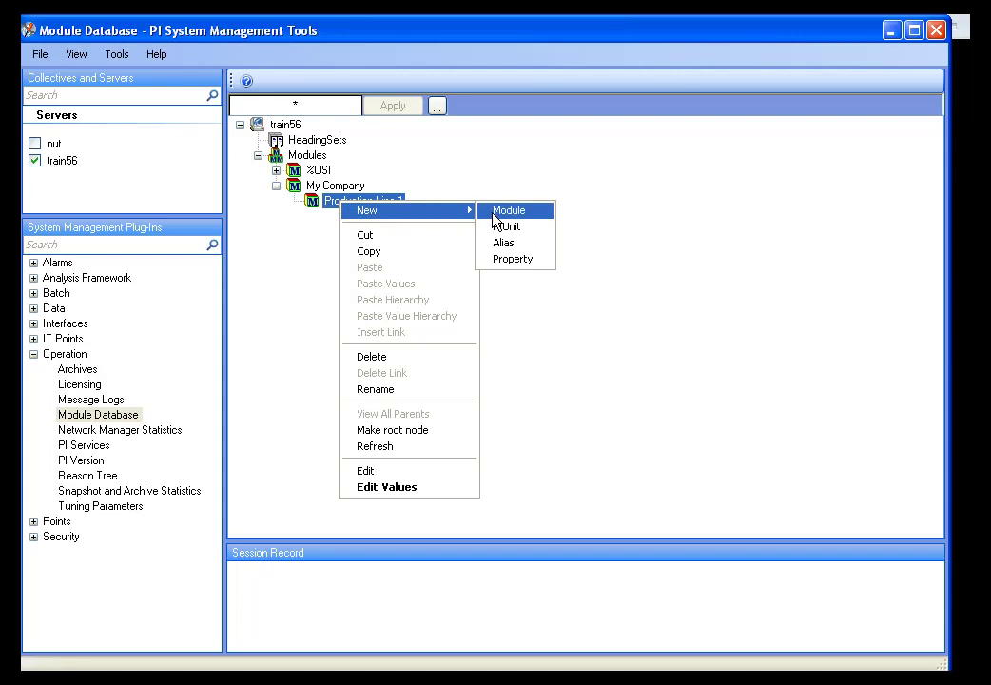
left_click(493, 214)
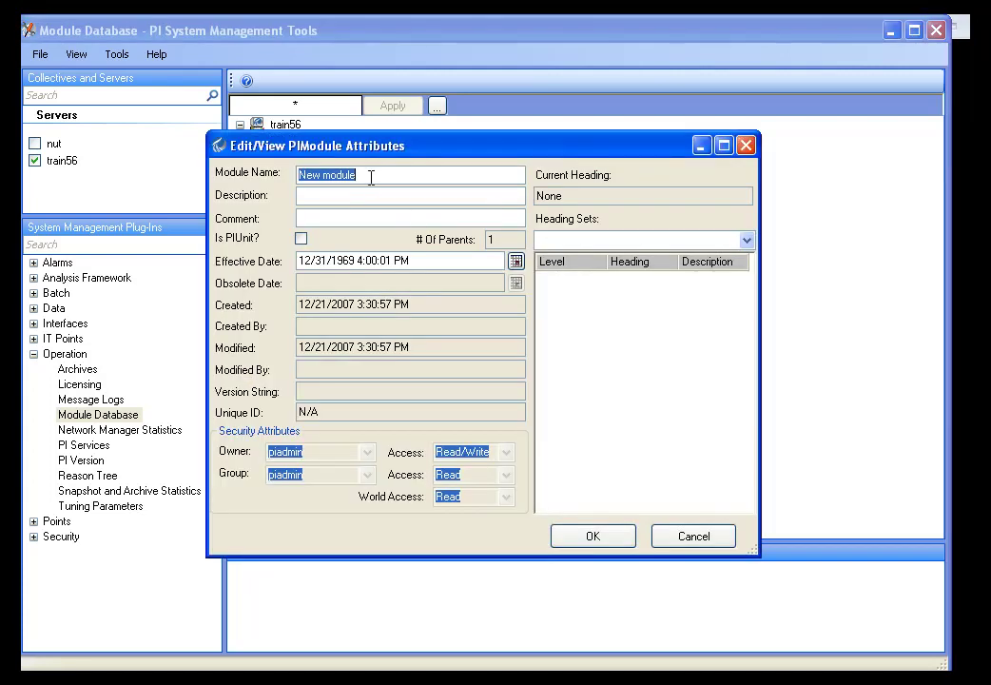
type("Press")
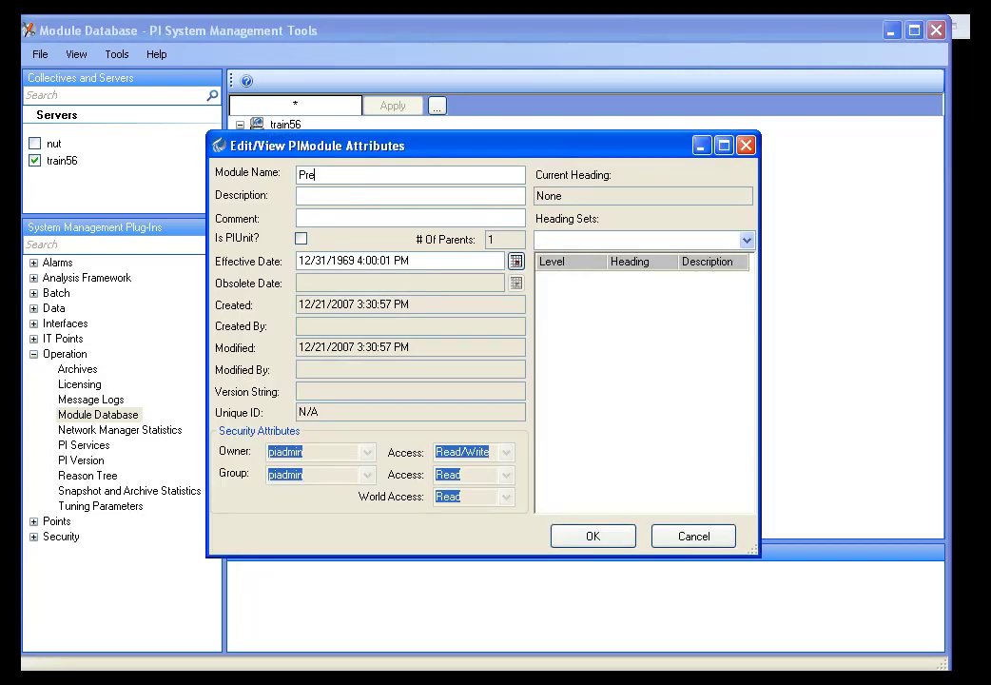
type(" 23")
left_click(593, 539)
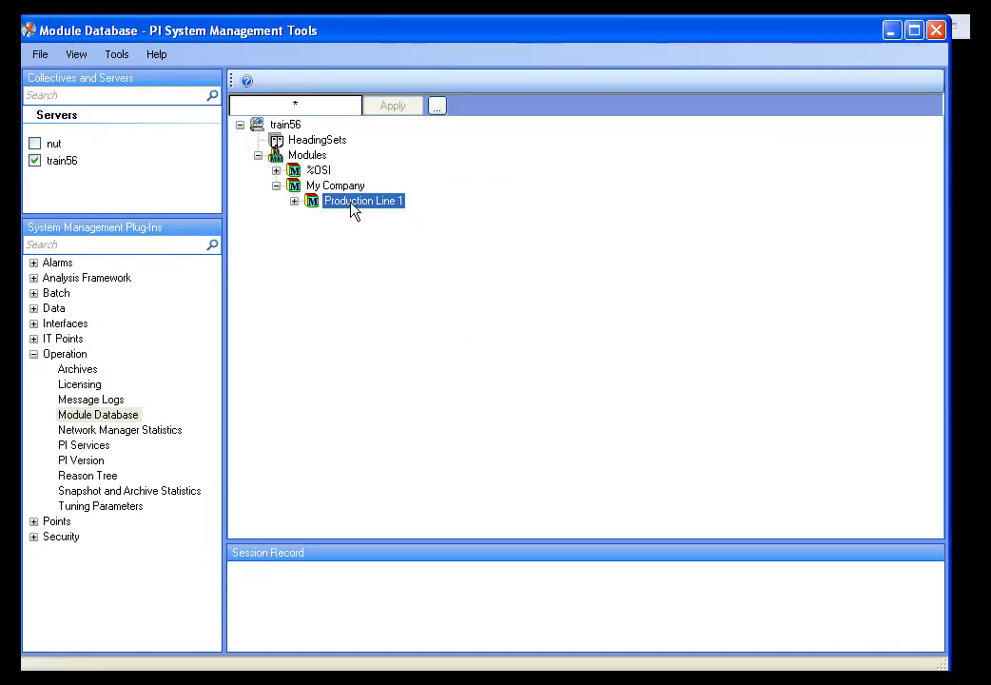
left_click(294, 200)
left_click(371, 221)
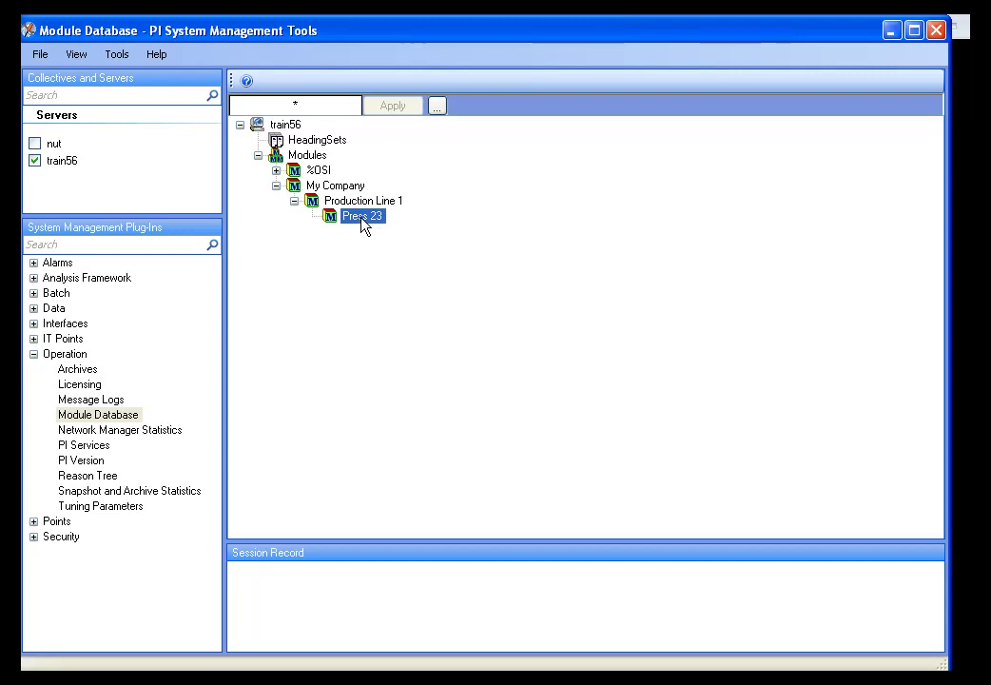
Step: Start a new alias named 'Pressure' on Press 23 and check the PI Server list
right_click(363, 220)
mouse_move(385, 233)
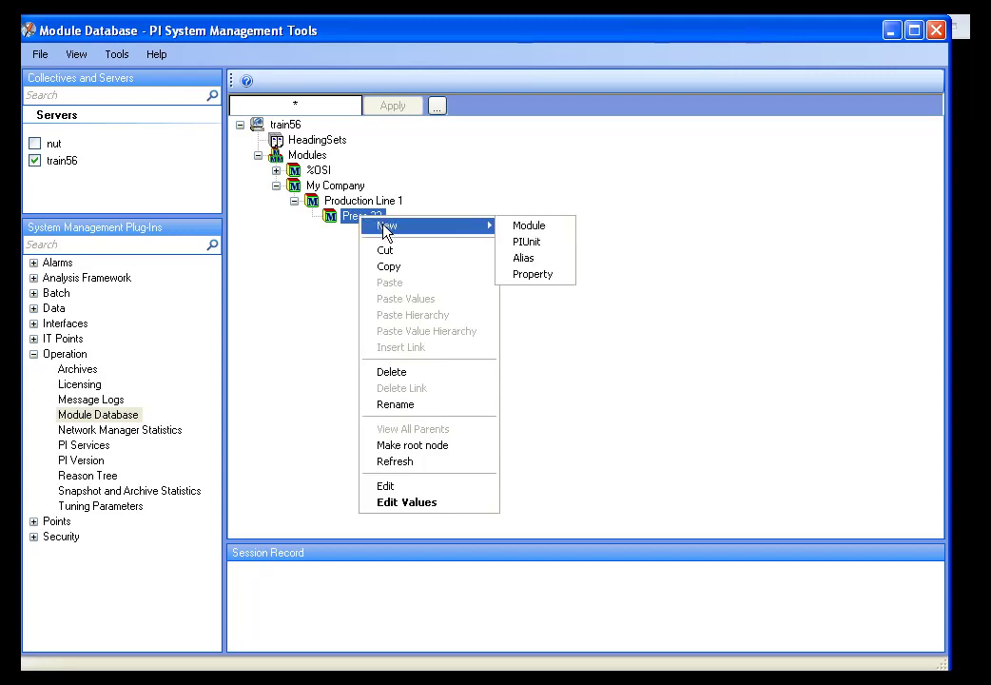
left_click(531, 261)
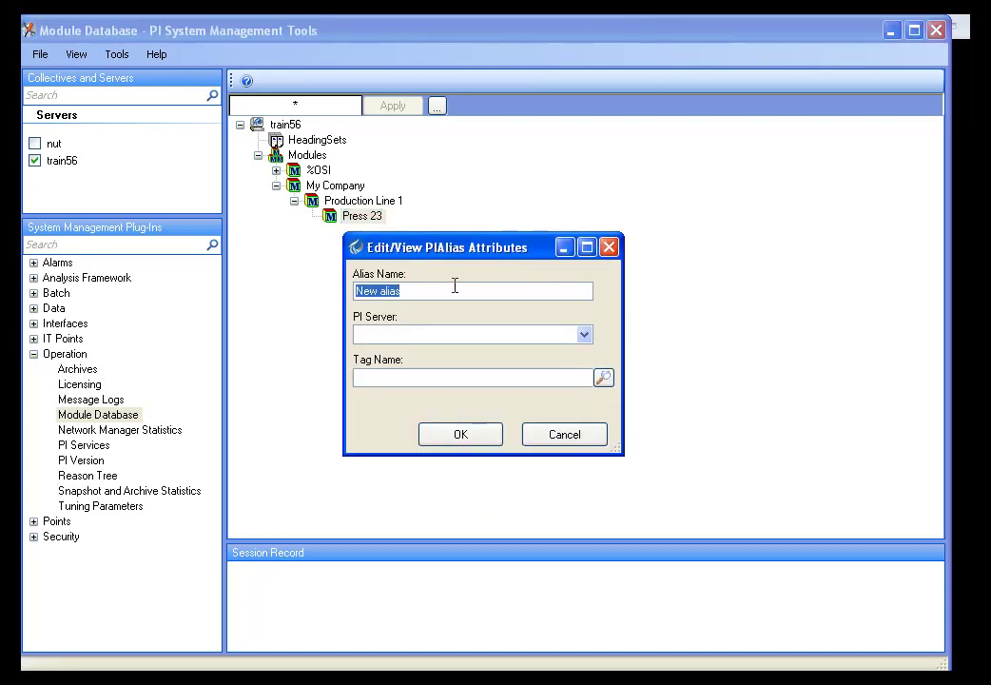
type("Pressure")
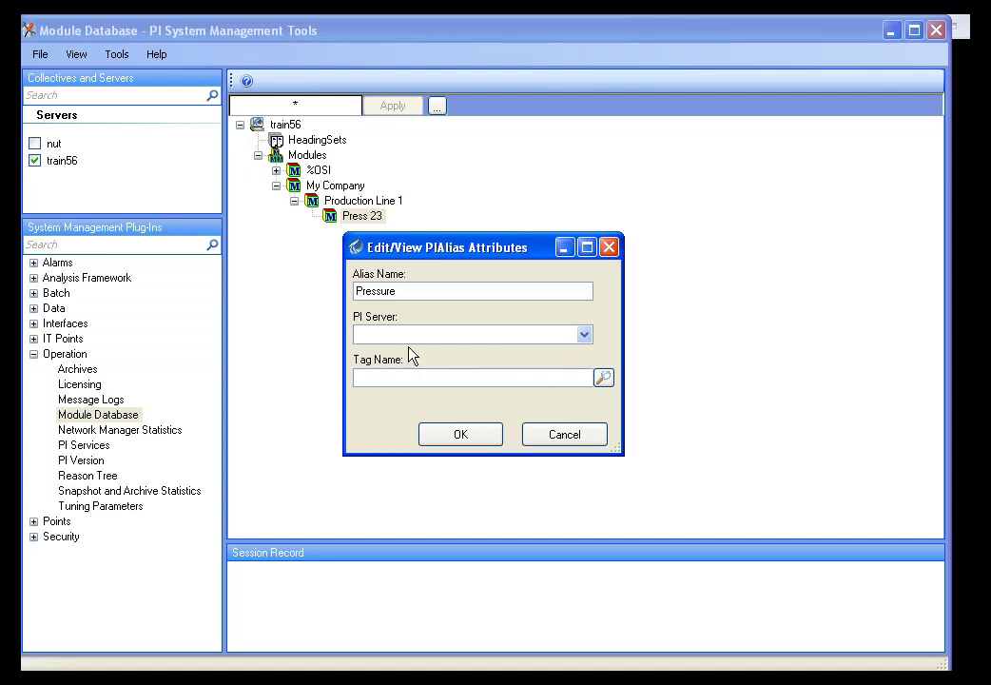
left_click(584, 334)
left_click(584, 334)
Step: Link the Pressure alias to tag BA:LEVEL.1, save it, and expand Press 23's Aliases
left_click(604, 378)
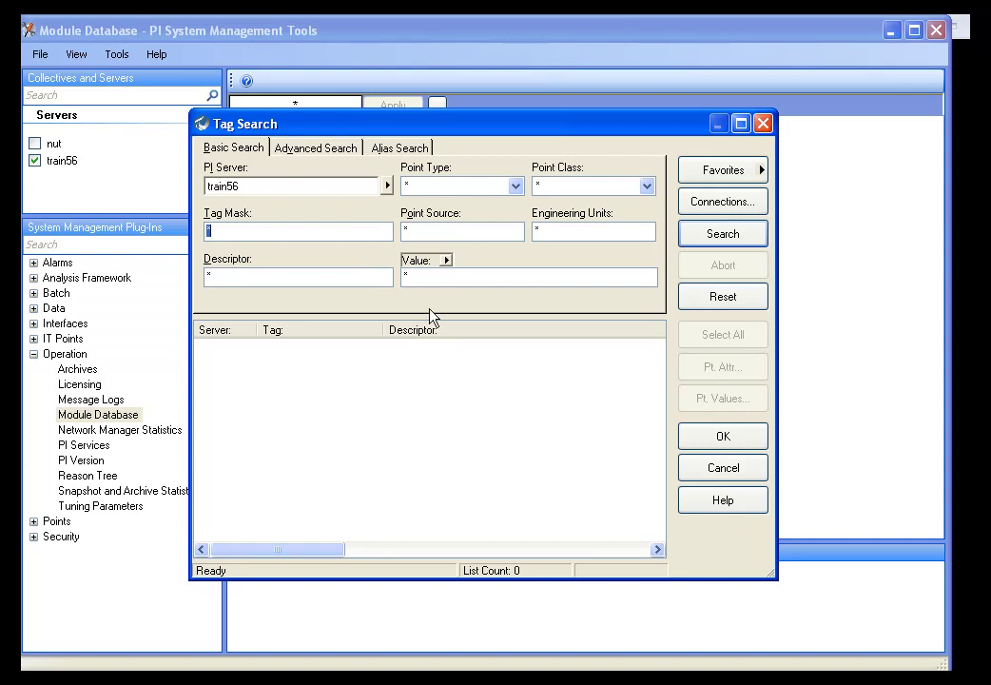
left_click(725, 236)
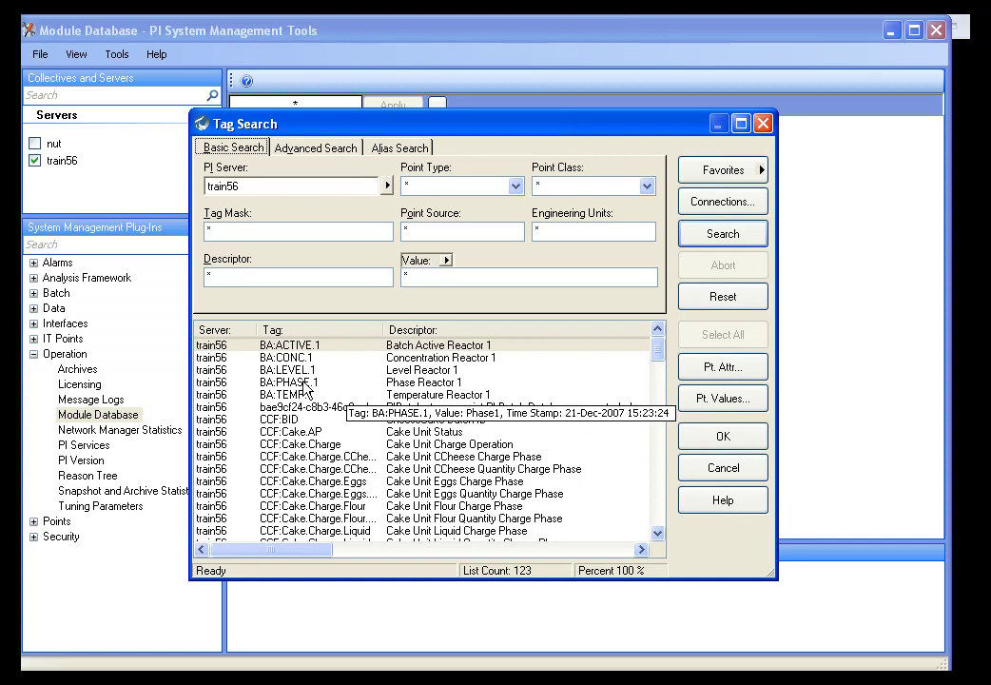
left_click(277, 371)
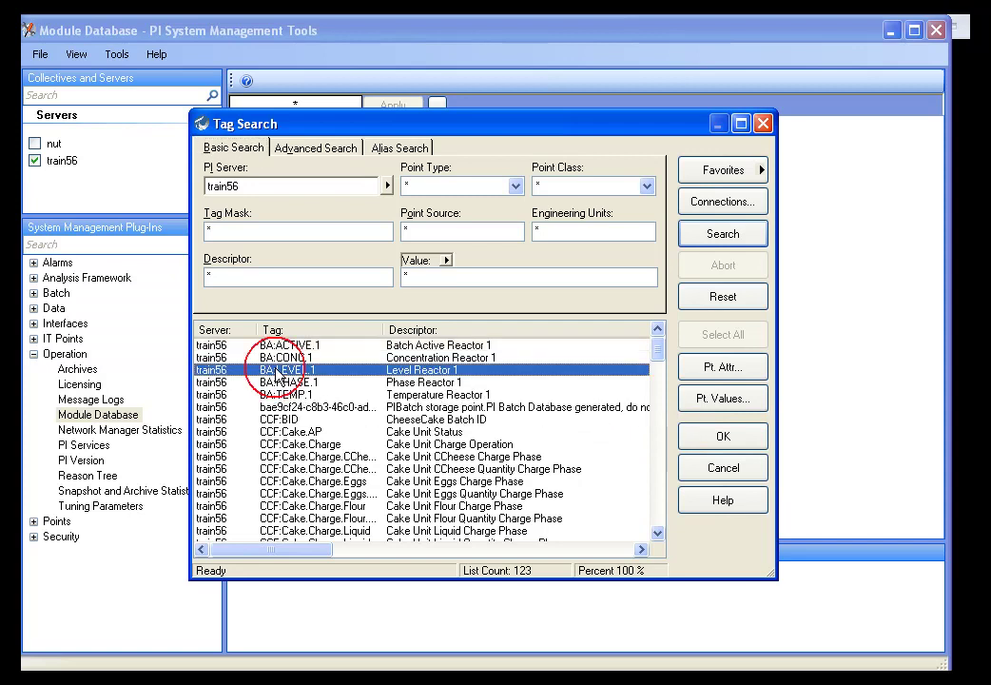
left_click(694, 438)
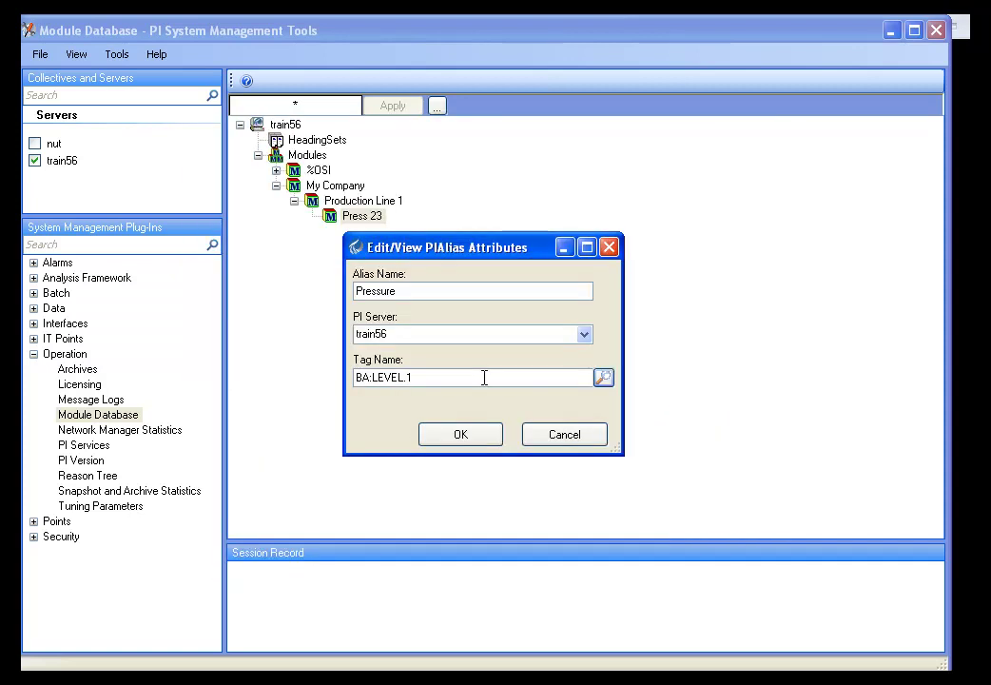
left_click(473, 442)
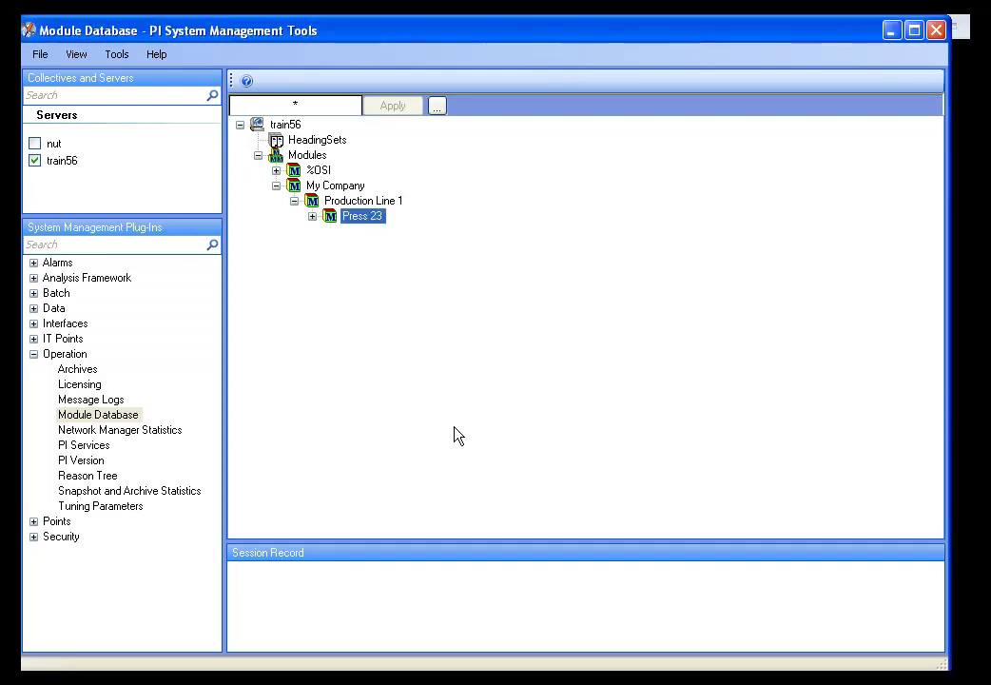
left_click(312, 216)
left_click(330, 231)
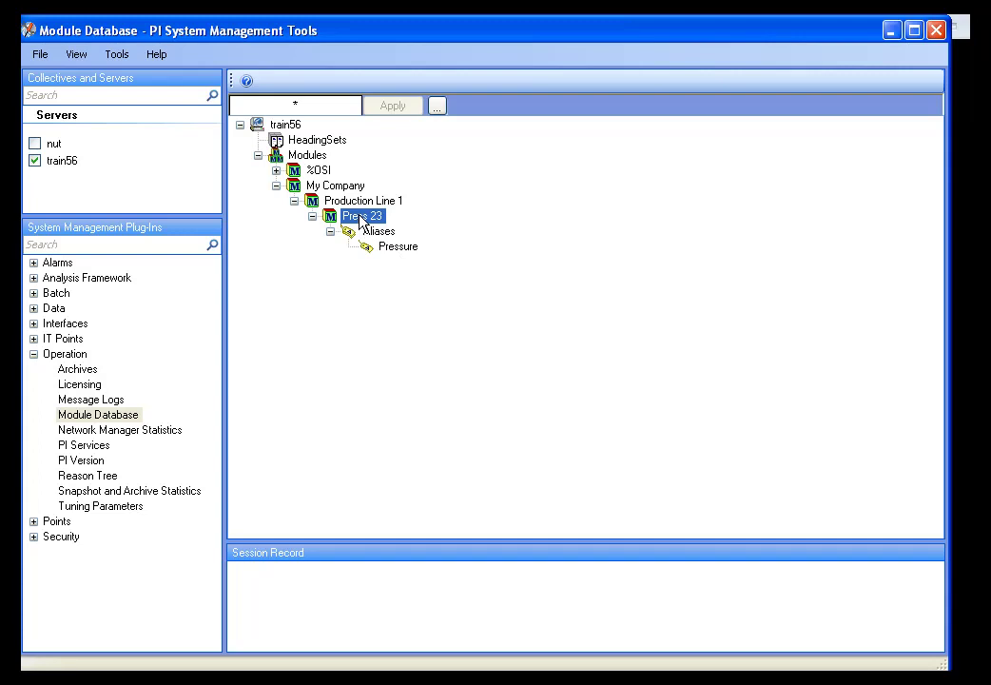
Step: Define a Press 23 property 'Max Pressure' with data type Double and value 32.567
right_click(360, 218)
mouse_move(396, 224)
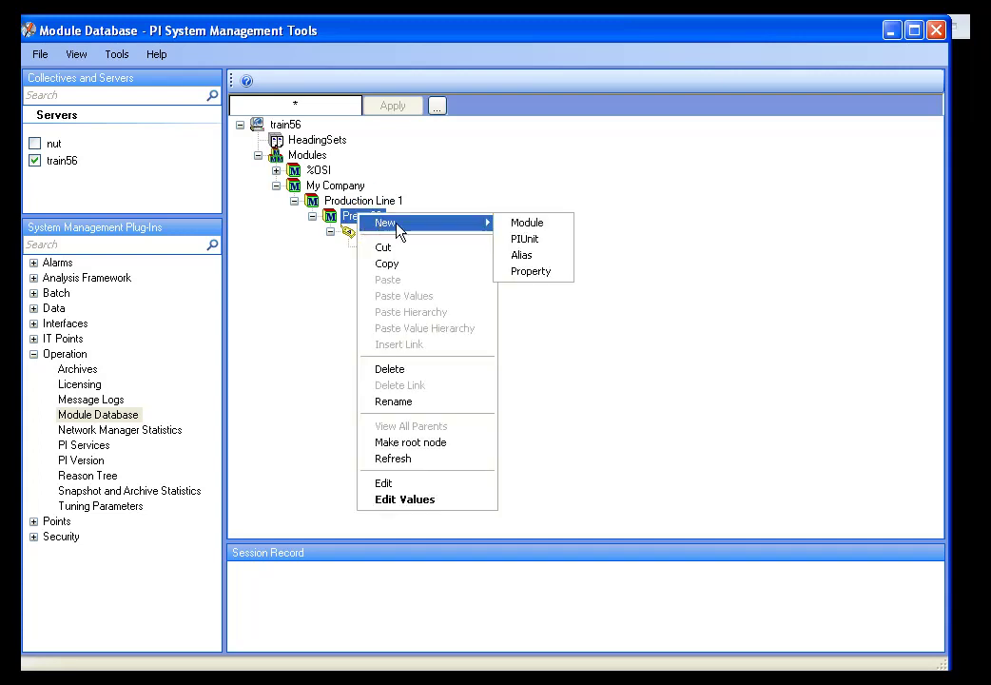
left_click(526, 272)
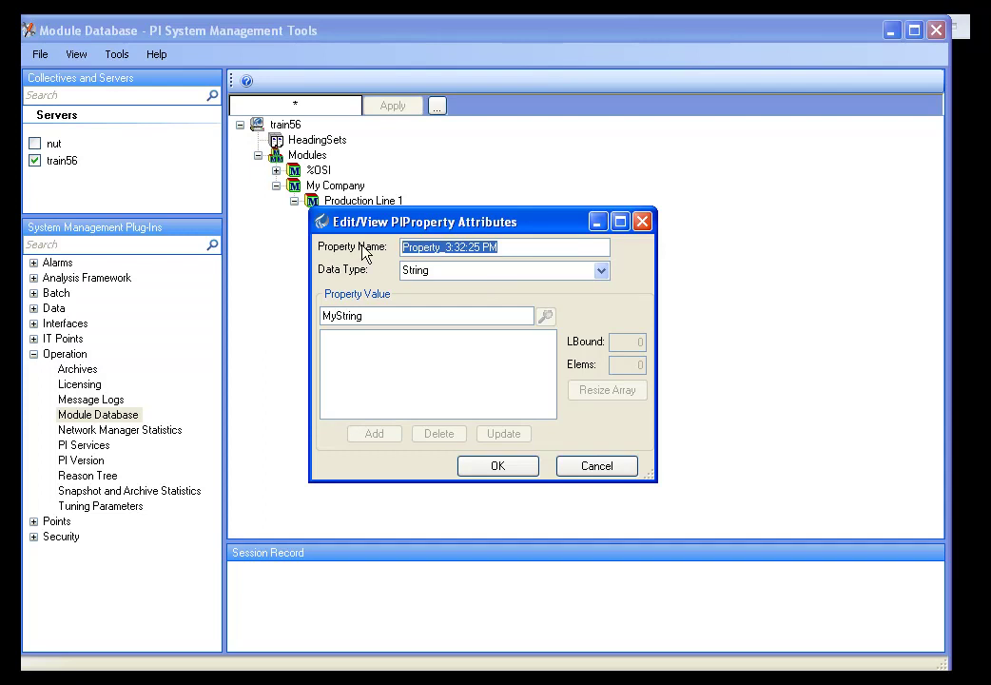
type("Max P")
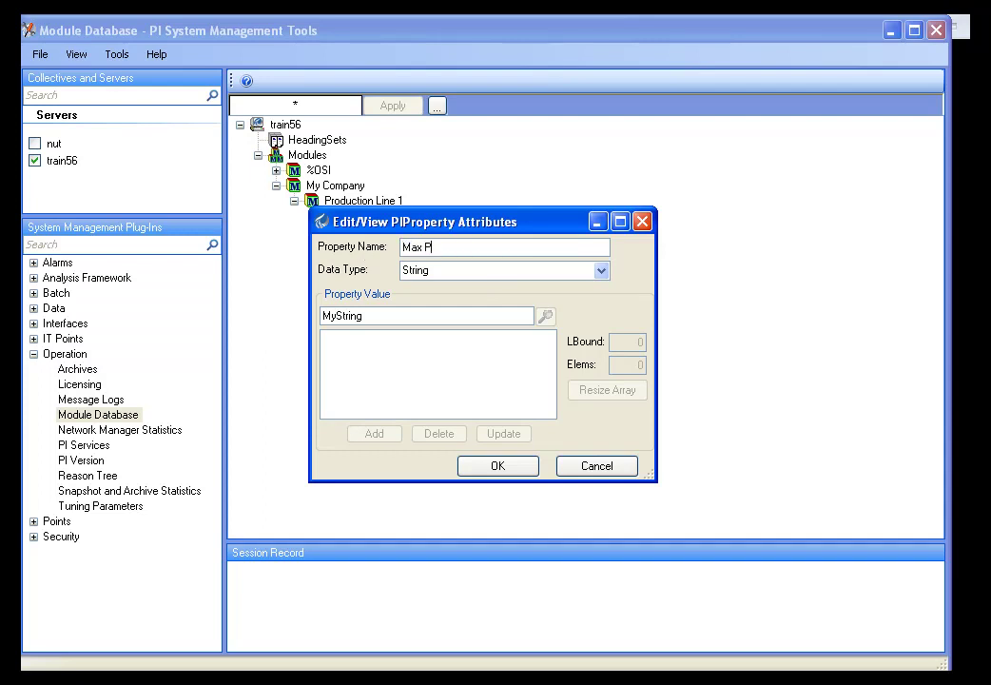
type("ressure")
key("Tab")
left_click(602, 272)
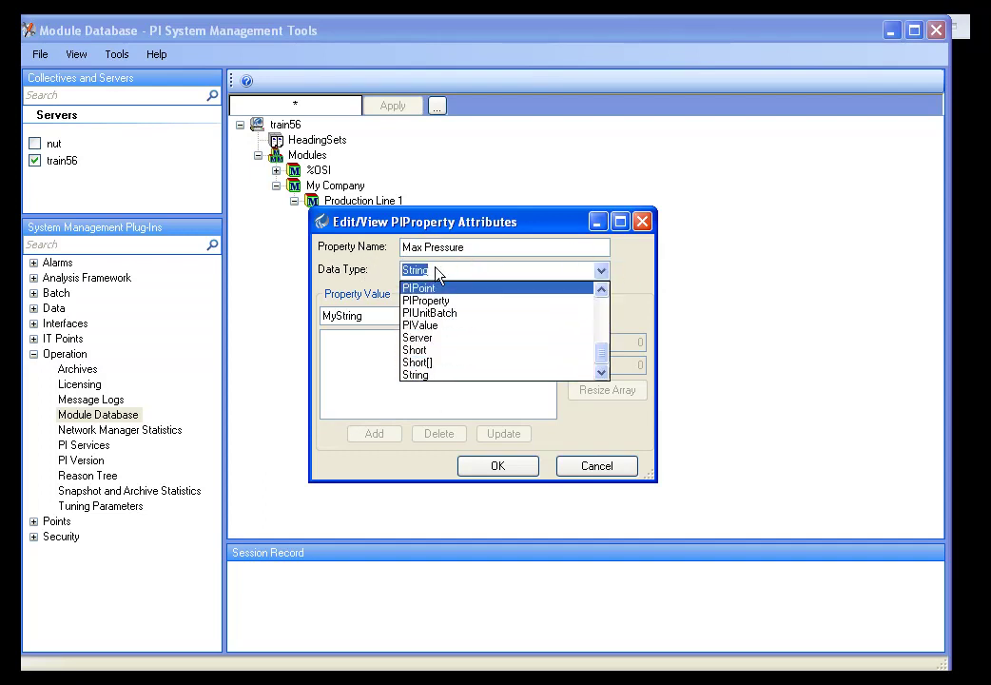
scroll(458, 376, "up", 1)
scroll(457, 377, "up", 5)
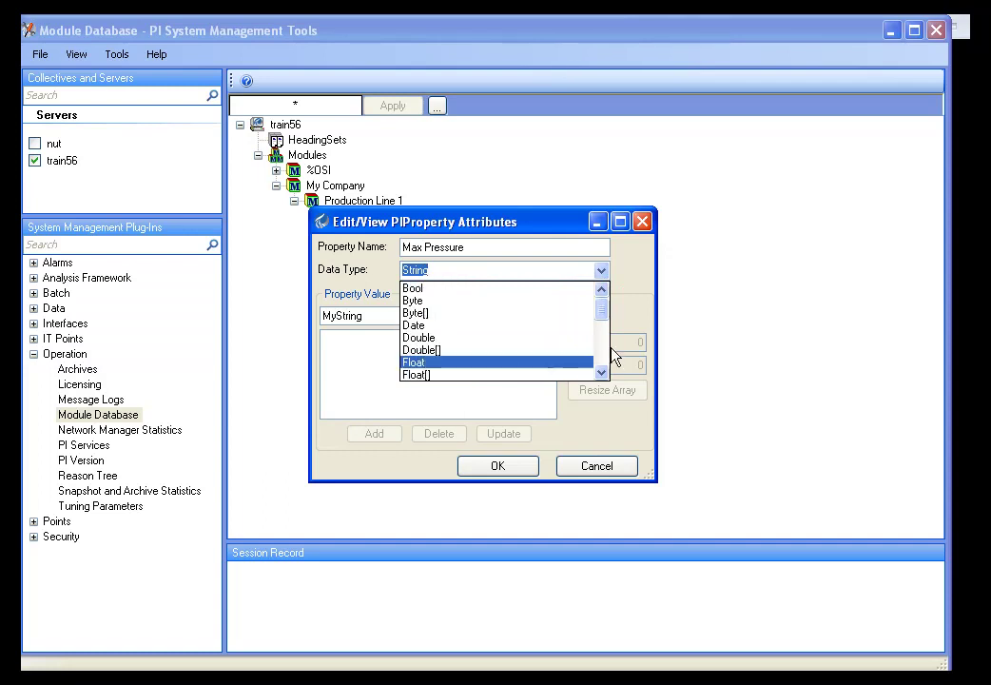
left_click(428, 337)
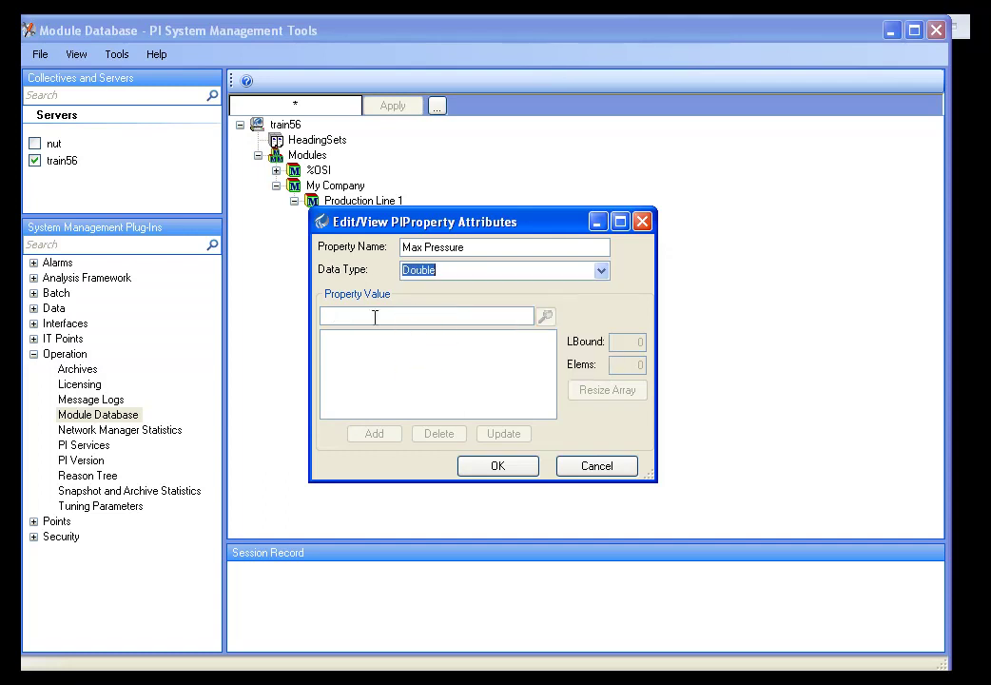
left_click(370, 315)
type("32.567")
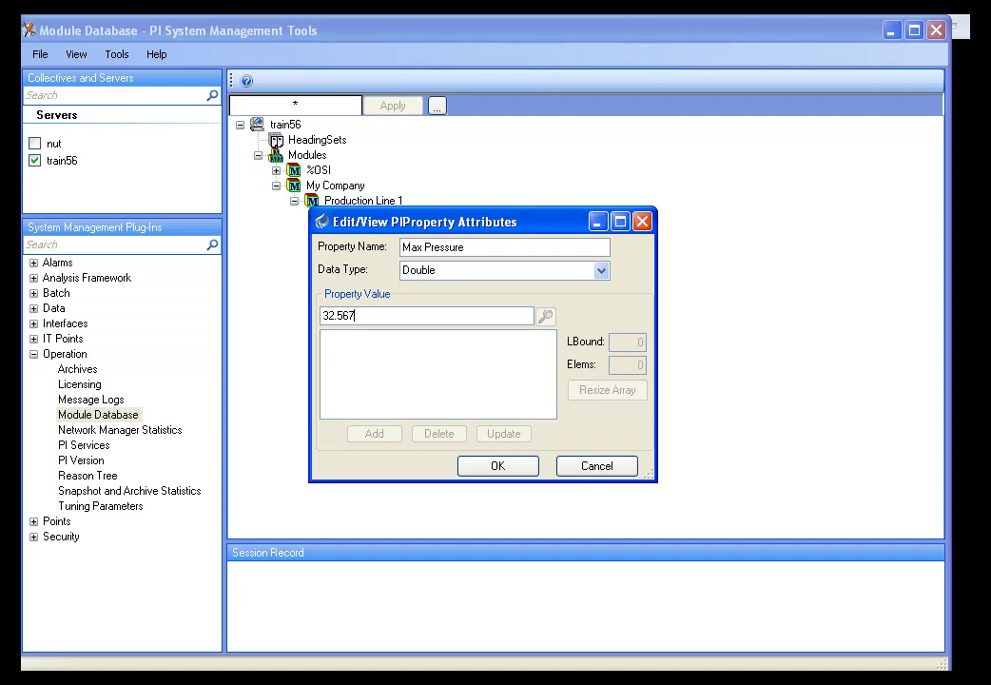
Step: Save the Max Pressure property and expand Press 23's Properties to select it
left_click(504, 469)
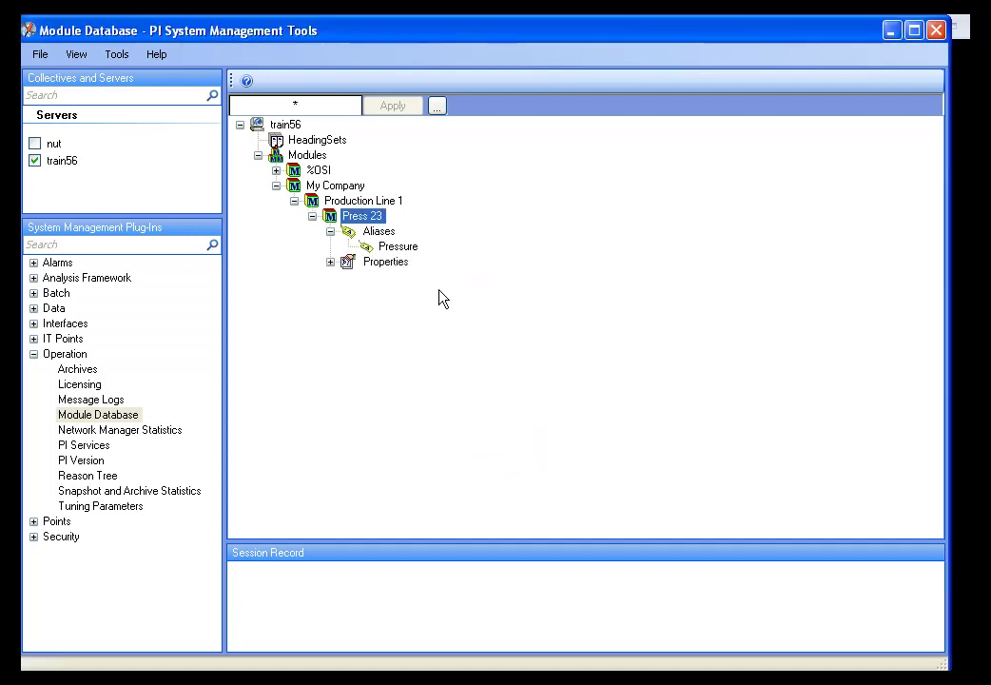
left_click(331, 262)
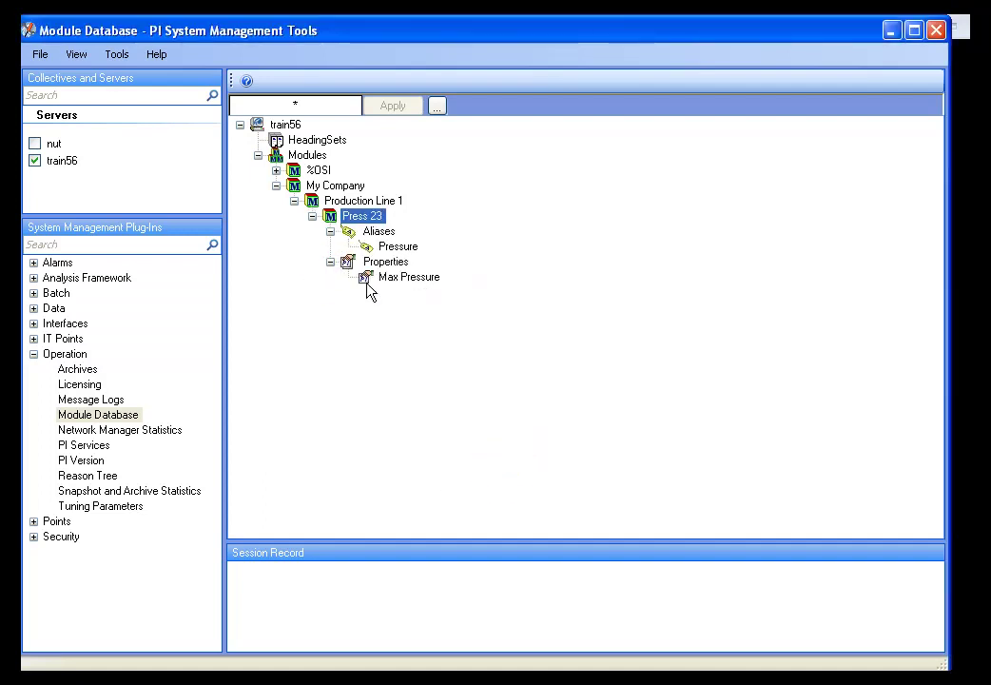
left_click(412, 249)
left_click(416, 278)
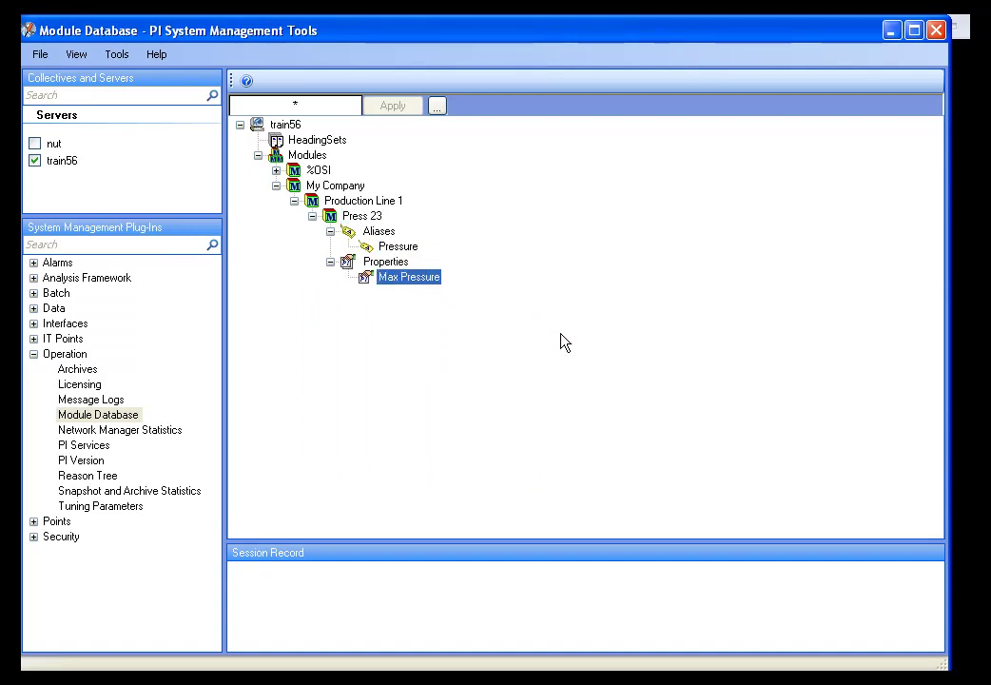
Step: Show alias and property values in the tree: Pressure = BA:LEVEL.1, Max Pressure = 32.567
right_click(556, 249)
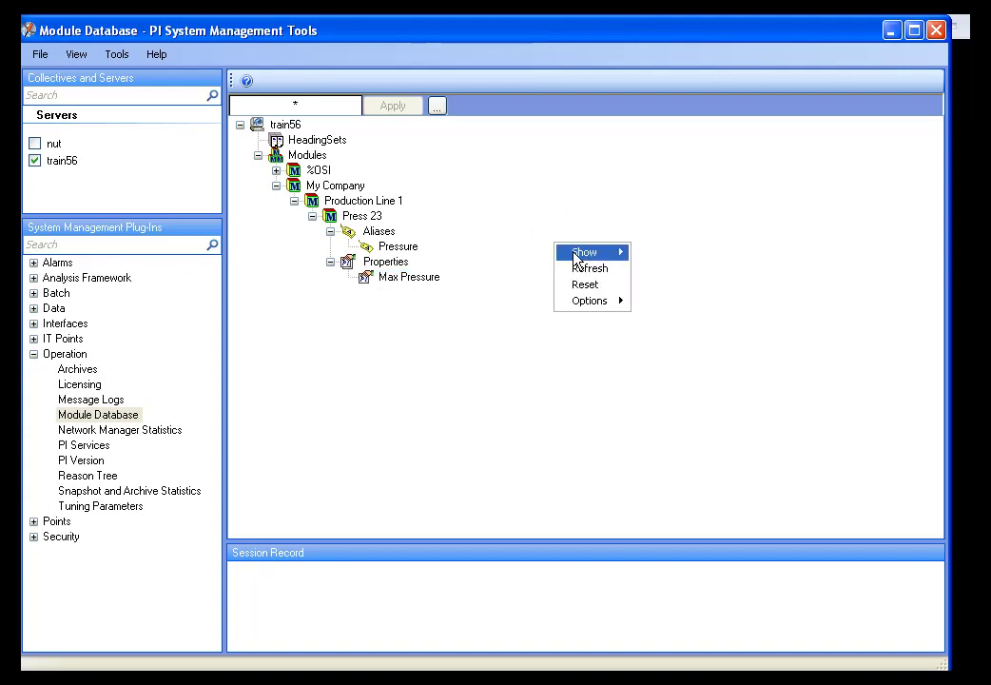
mouse_move(582, 252)
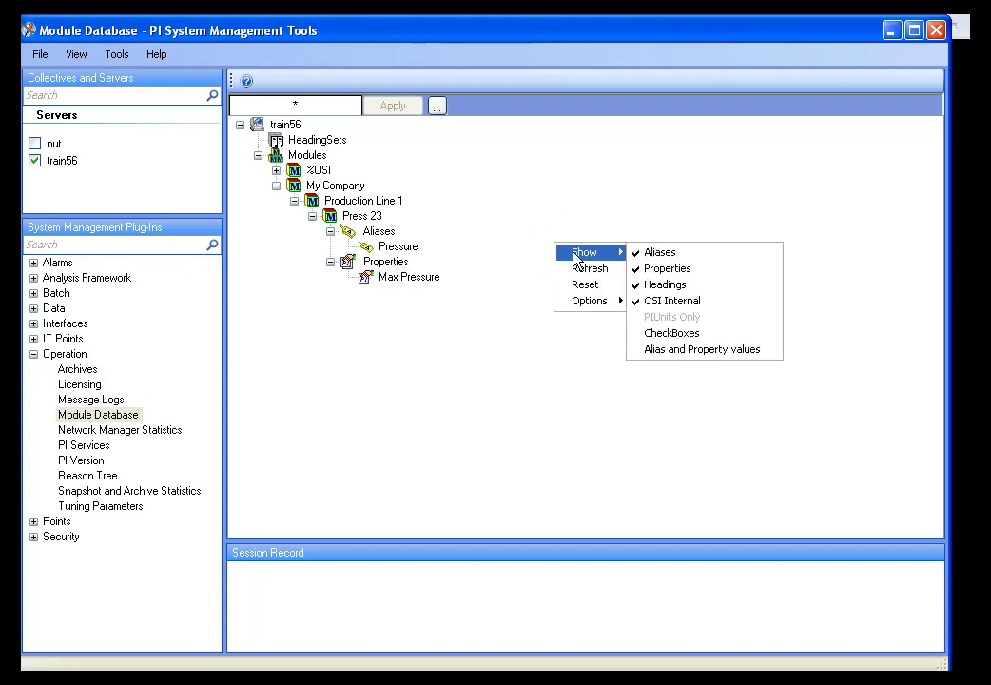
left_click(702, 349)
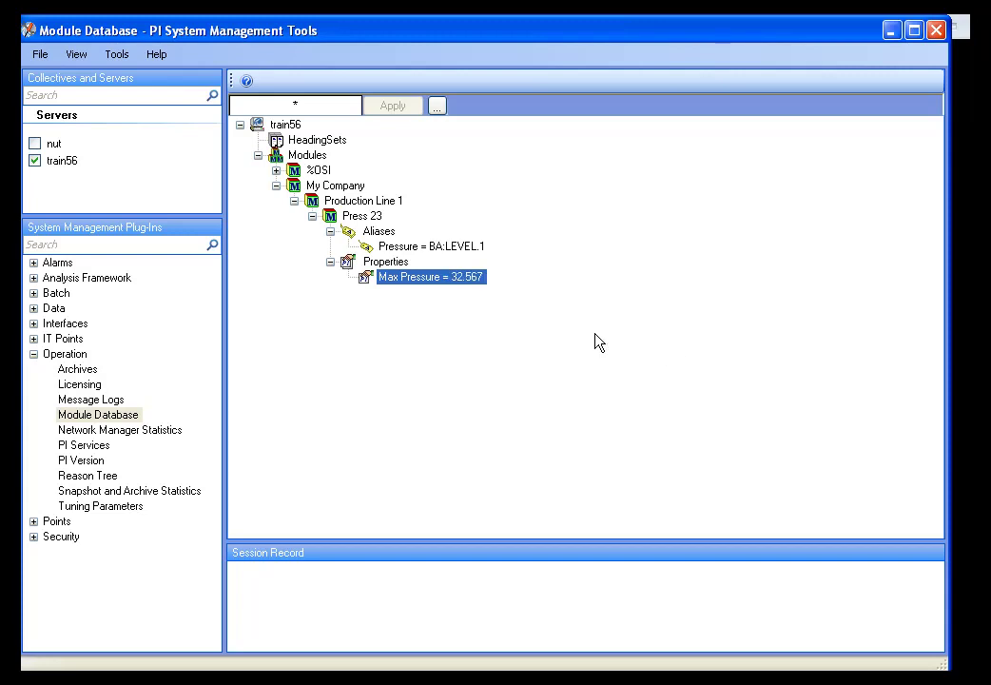
right_click(391, 248)
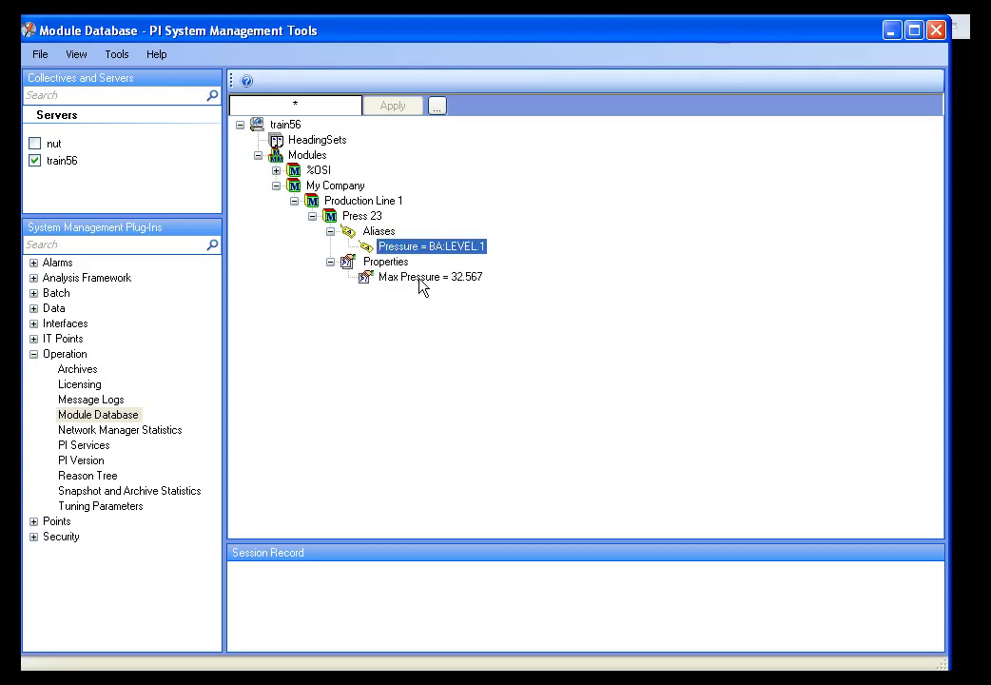
left_click(406, 278)
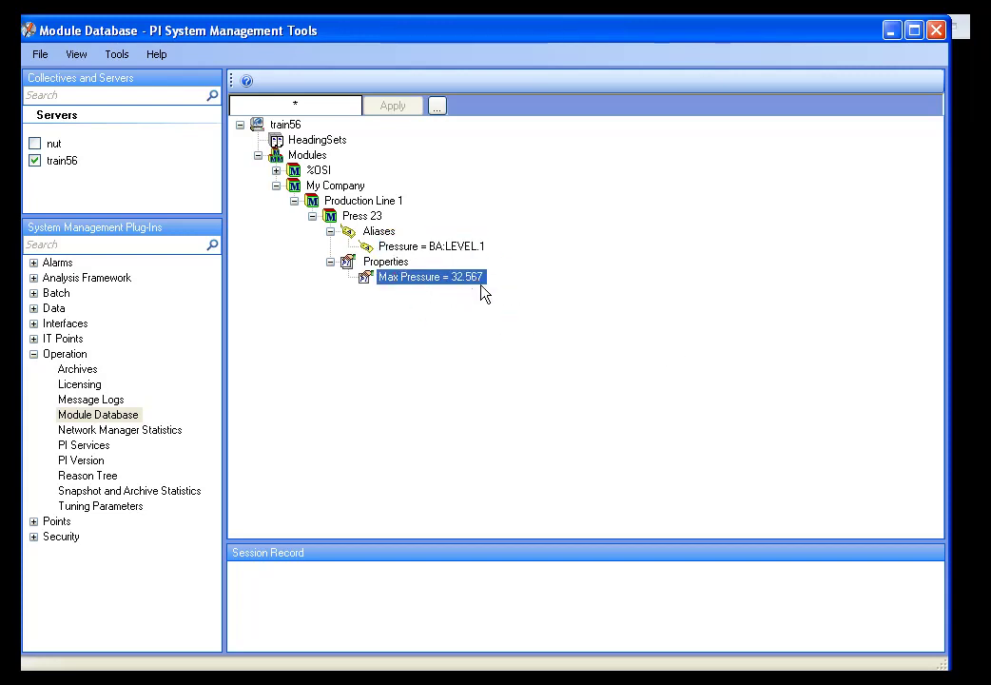
left_click(567, 314)
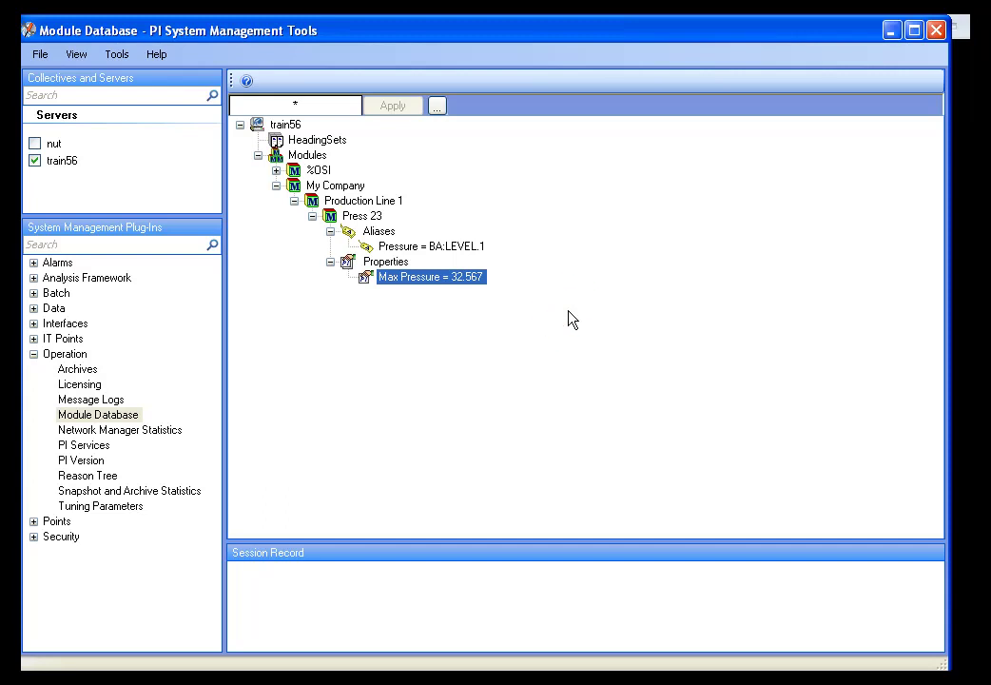